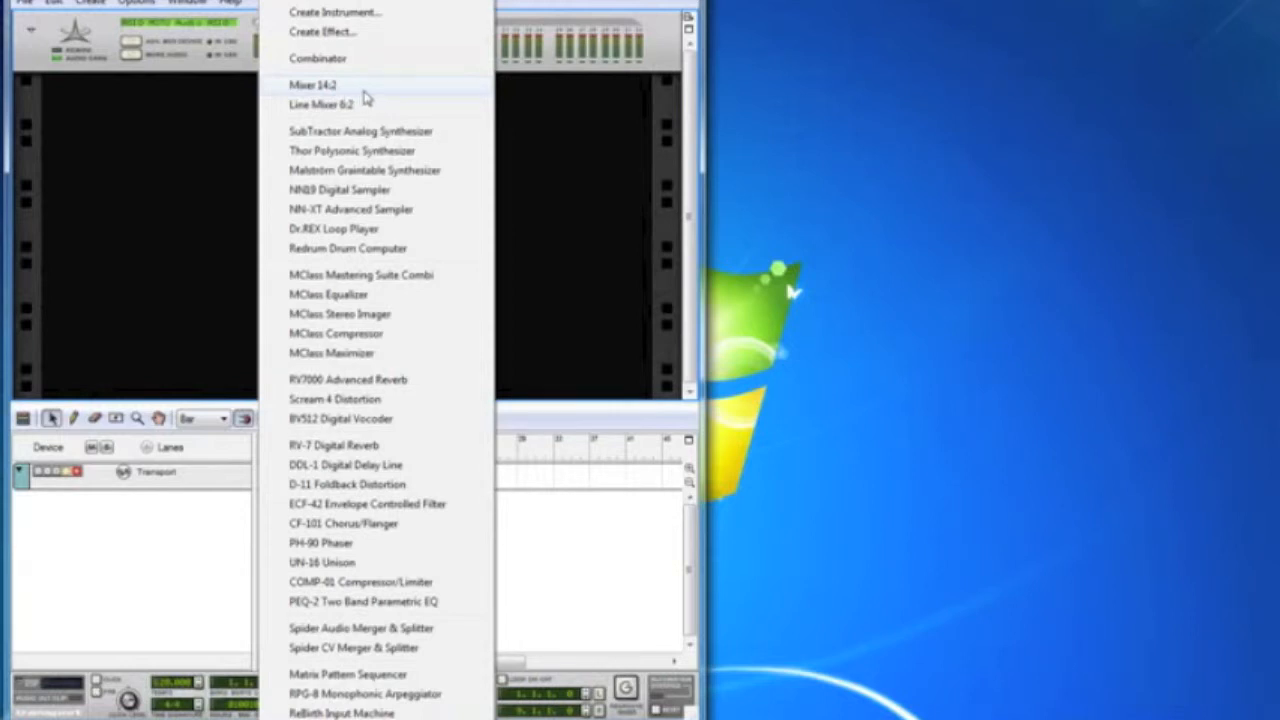
Step: Add a Mixer 14:2 and a Redrum Drum Computer to the empty rack
{"action": "left_click", "coordinate": [364, 92]}
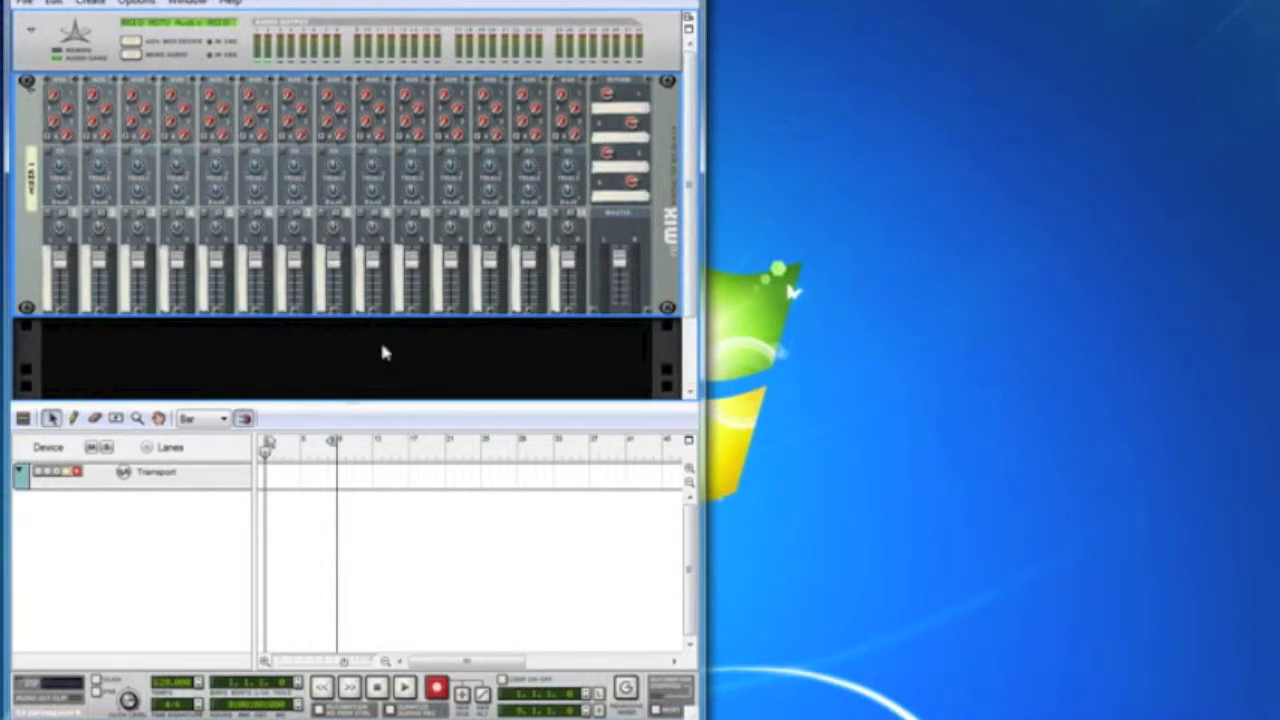
{"action": "right_click", "coordinate": [162, 353]}
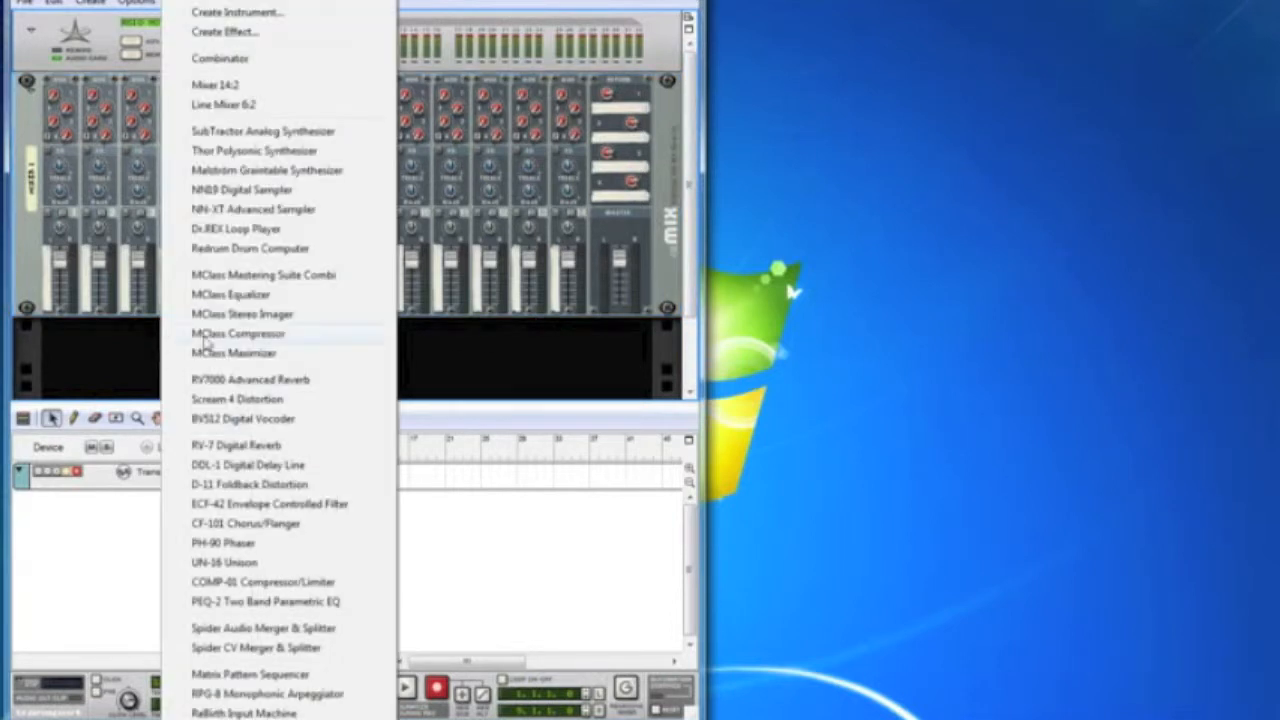
{"action": "left_click", "coordinate": [257, 254]}
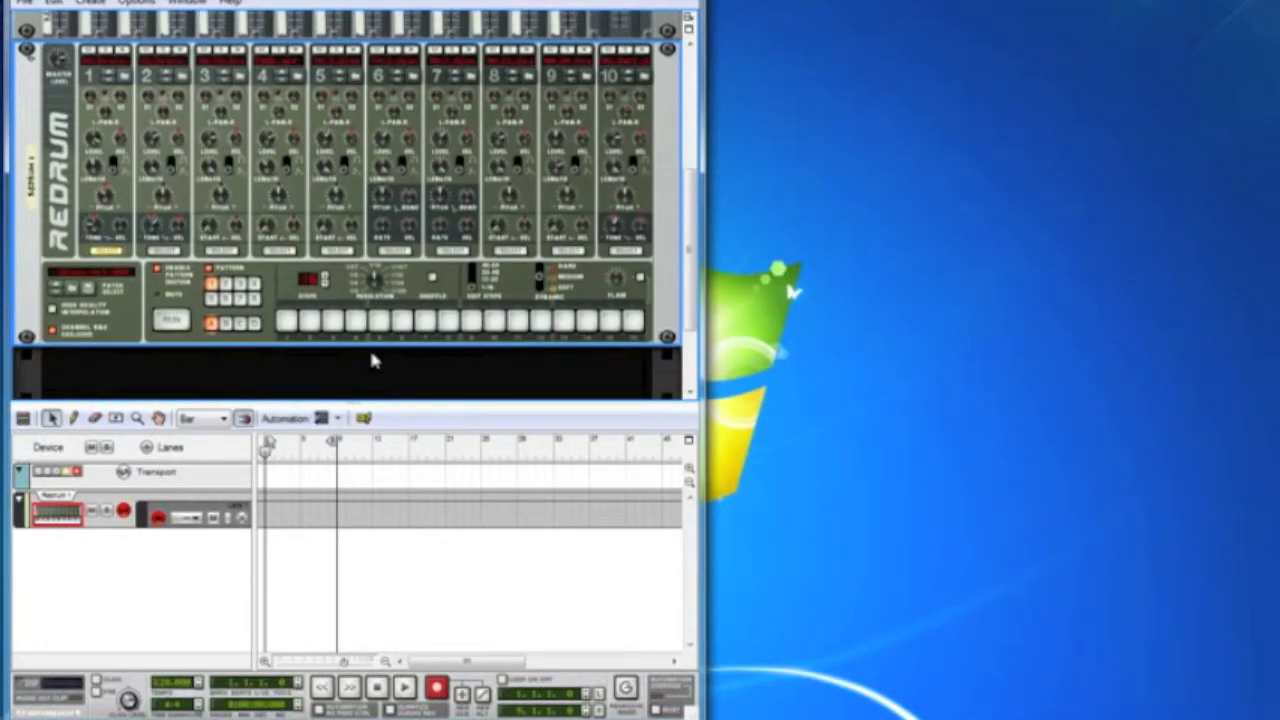
Step: Audition the Redrum sounds on drum channels 1 to 5, finishing with channel 1 again
{"action": "left_click", "coordinate": [124, 51]}
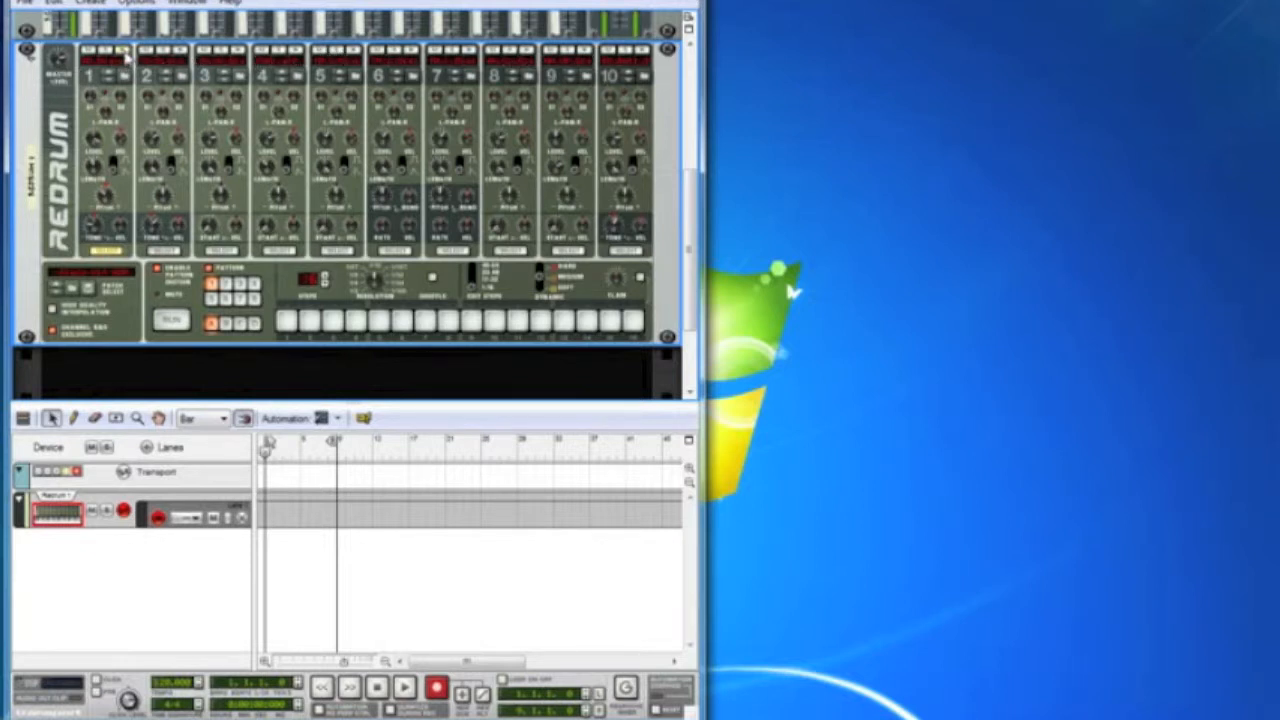
{"action": "left_click", "coordinate": [182, 51]}
{"action": "left_click", "coordinate": [240, 51]}
{"action": "left_click", "coordinate": [297, 52]}
{"action": "left_click", "coordinate": [357, 52]}
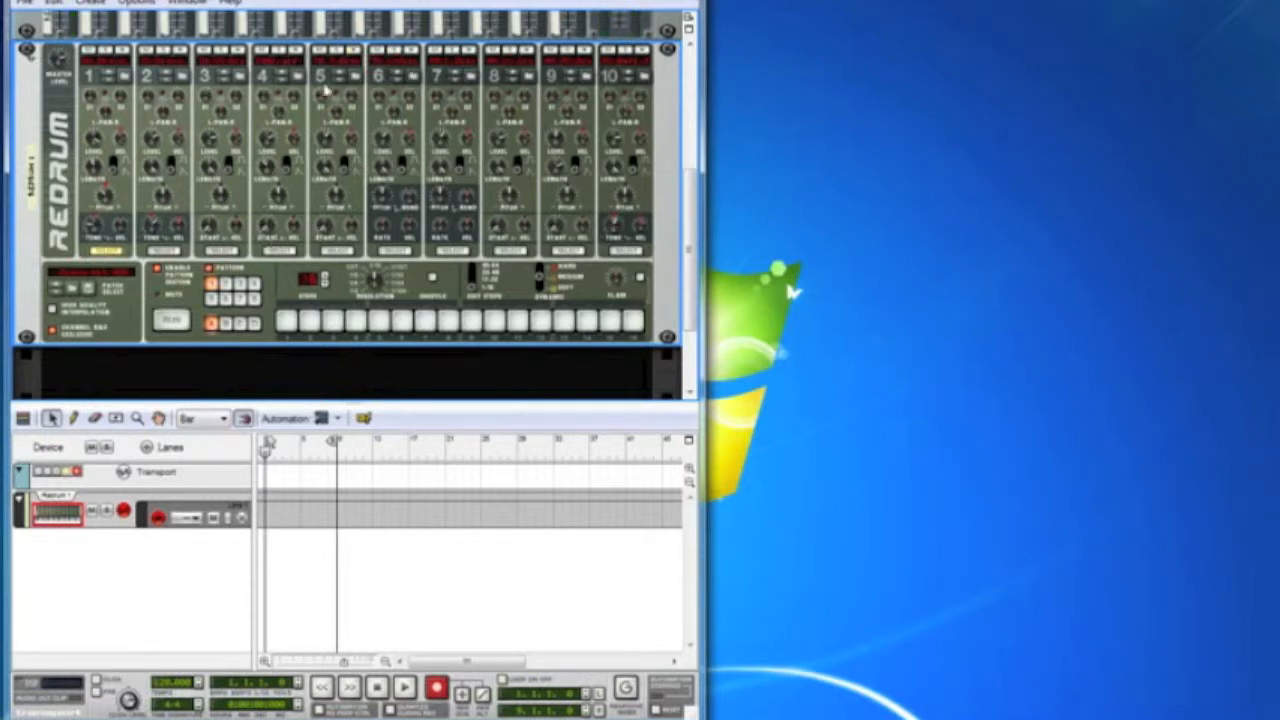
{"action": "left_click", "coordinate": [124, 51]}
Step: Program drum channel 1 with hits on steps 1 and 9, and run the Redrum pattern
{"action": "left_click", "coordinate": [287, 321]}
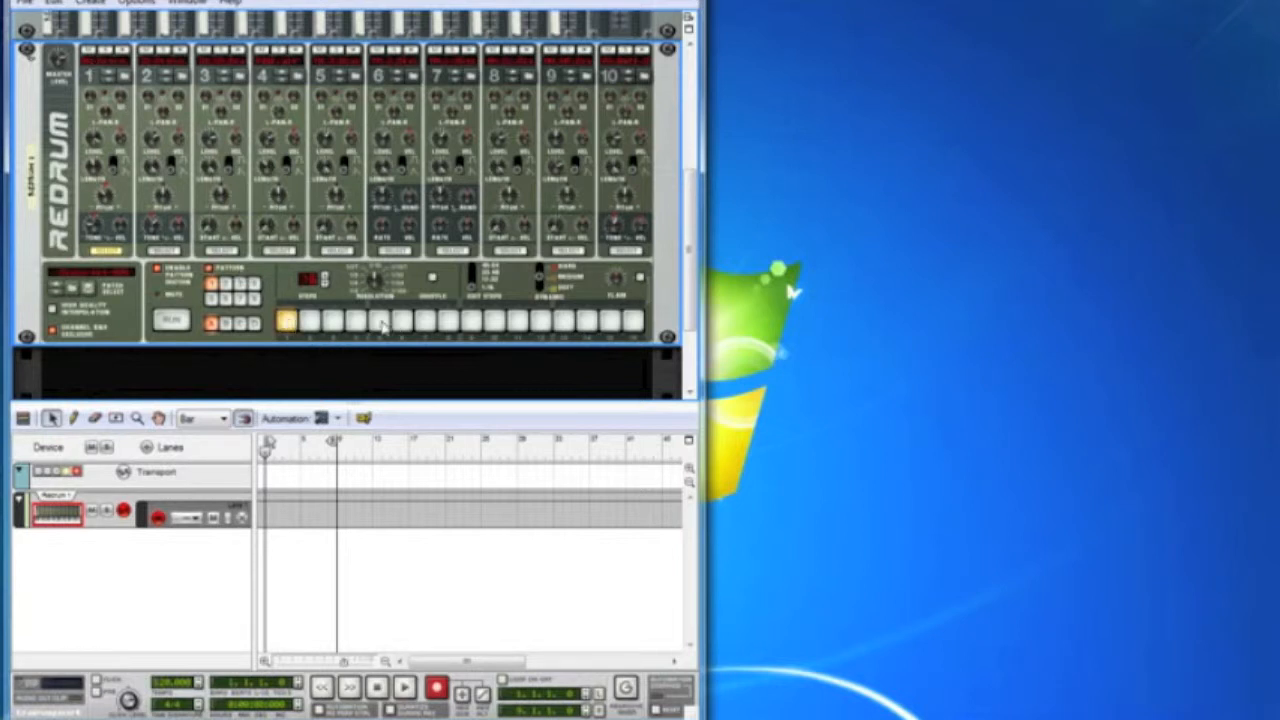
{"action": "left_click", "coordinate": [471, 323]}
{"action": "left_click", "coordinate": [172, 322]}
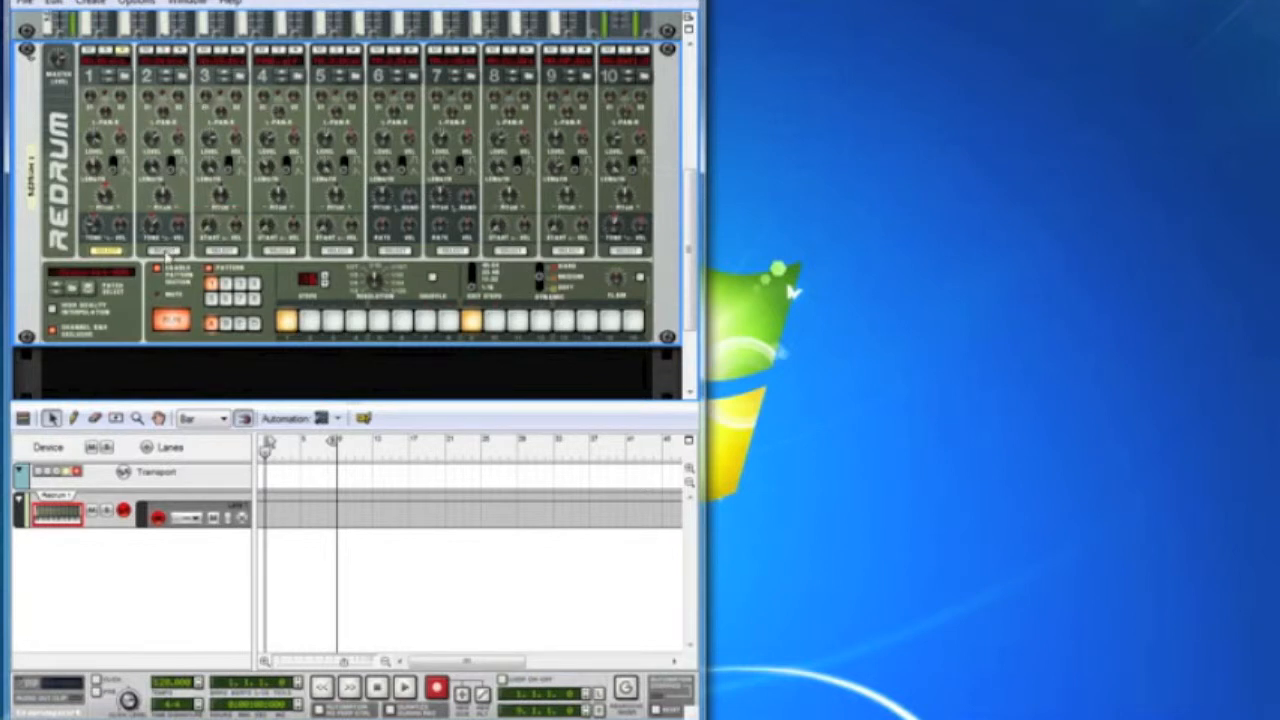
Step: Program drum channel 2 with hits on steps 5 and 13 of the pattern
{"action": "left_click", "coordinate": [165, 252]}
{"action": "left_click", "coordinate": [379, 321]}
{"action": "left_click", "coordinate": [563, 321]}
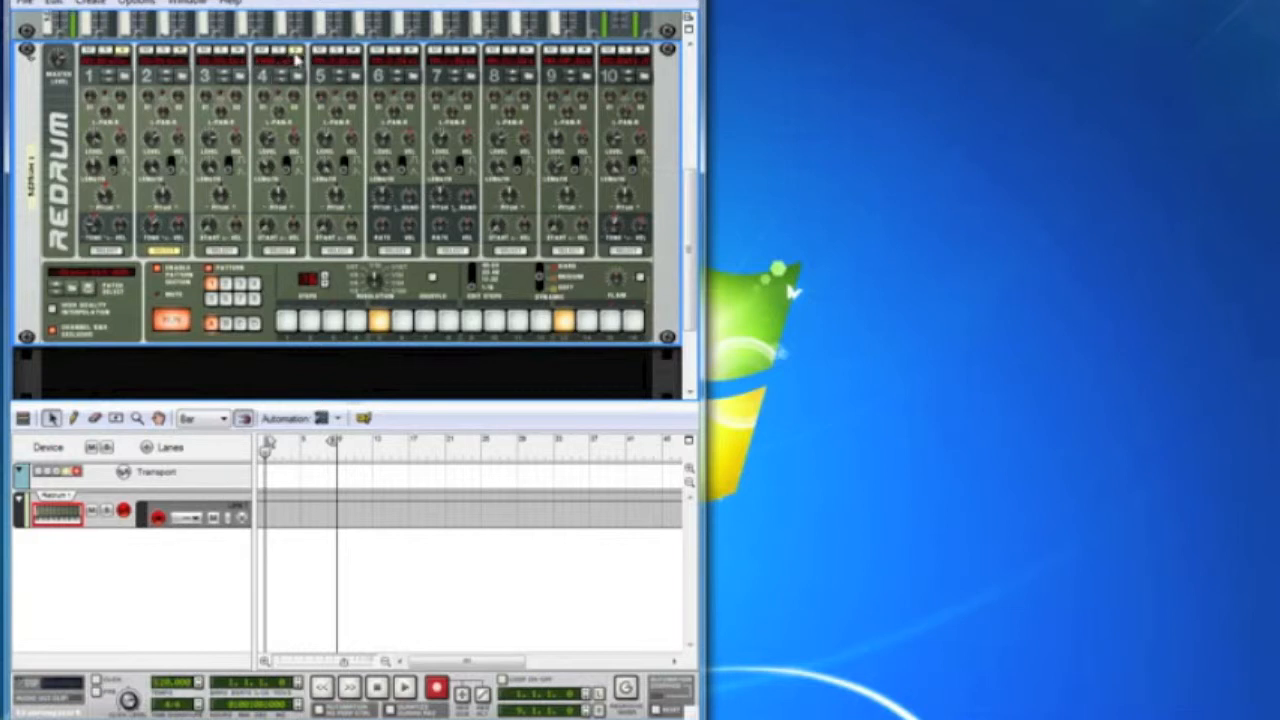
Step: Program drum channel 4 with hits on every odd step from 1 to 15
{"action": "left_click", "coordinate": [282, 251]}
{"action": "left_click", "coordinate": [287, 320]}
{"action": "left_click", "coordinate": [332, 320]}
{"action": "left_click", "coordinate": [379, 320]}
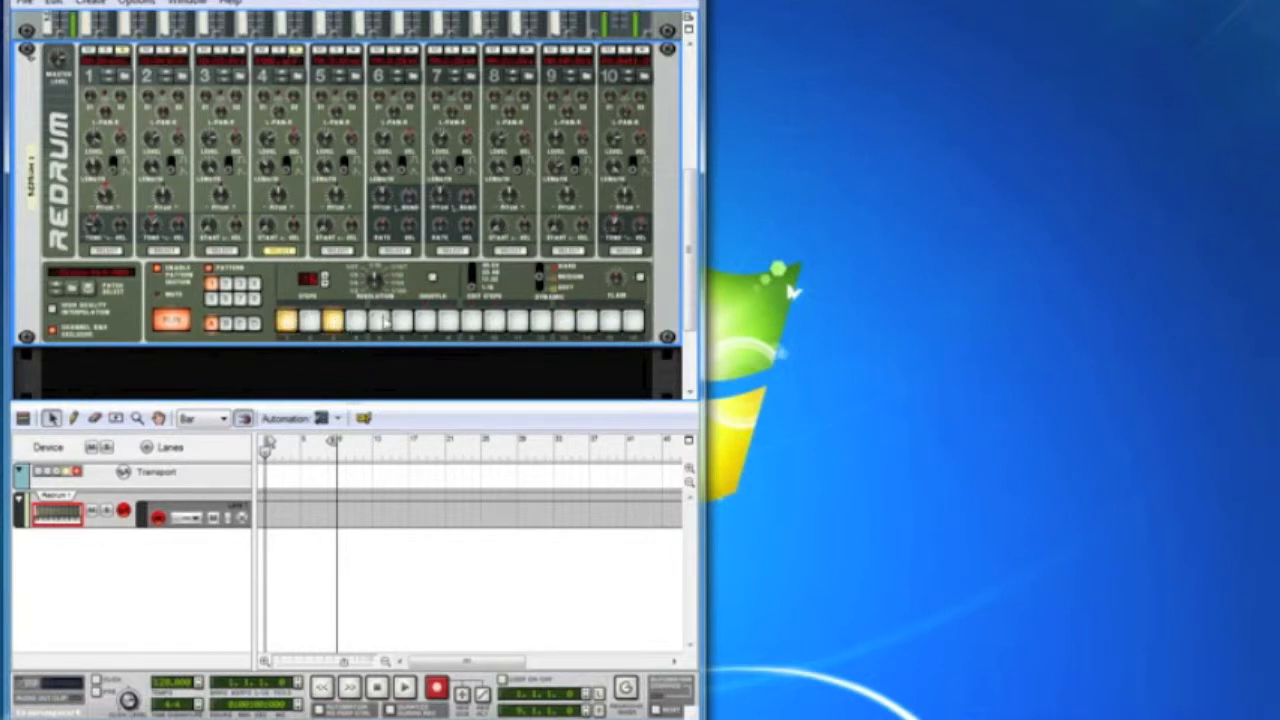
{"action": "left_click", "coordinate": [425, 320]}
{"action": "left_click", "coordinate": [471, 320]}
{"action": "left_click", "coordinate": [517, 320]}
{"action": "left_click", "coordinate": [563, 320]}
{"action": "left_click", "coordinate": [608, 320]}
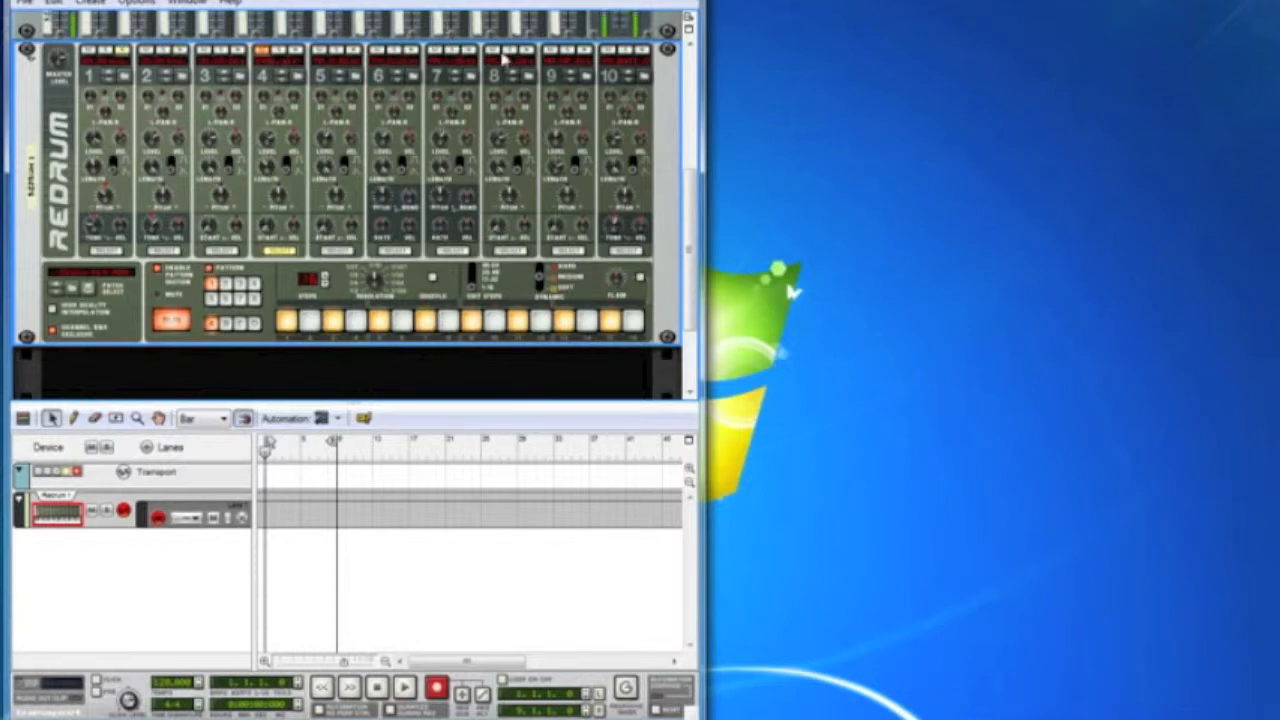
Step: Select drum channel 8 for editing, try hits on all 16 steps, and clear them again
{"action": "left_click", "coordinate": [510, 250]}
{"action": "left_click", "coordinate": [288, 320]}
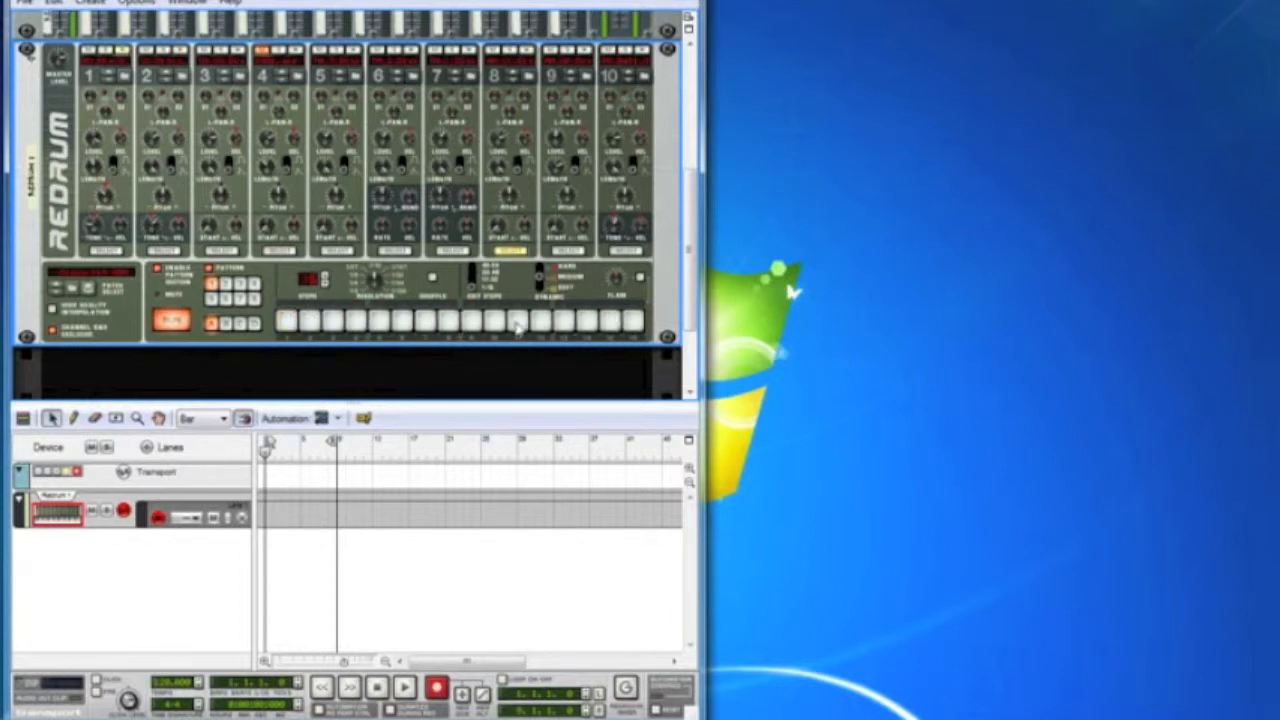
{"action": "left_click_drag", "start_coordinate": [287, 322], "coordinate": [629, 338]}
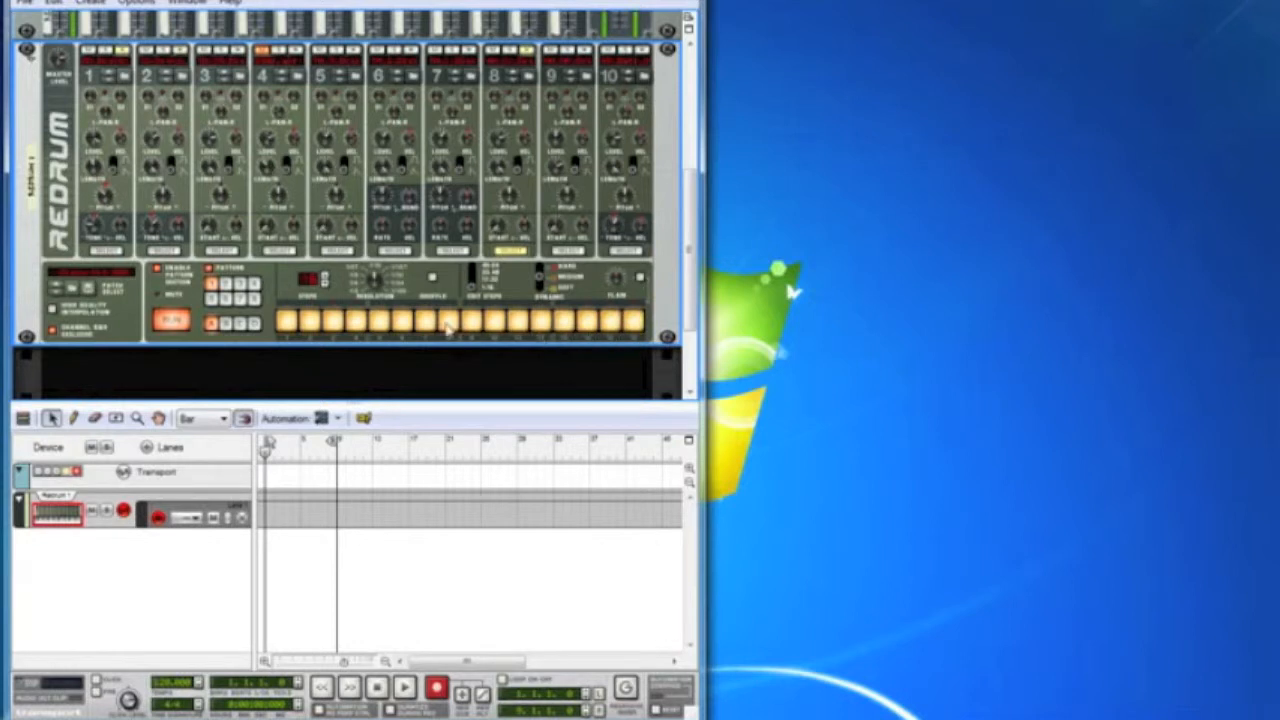
{"action": "left_click", "coordinate": [286, 328]}
{"action": "left_click_drag", "start_coordinate": [288, 333], "coordinate": [633, 322]}
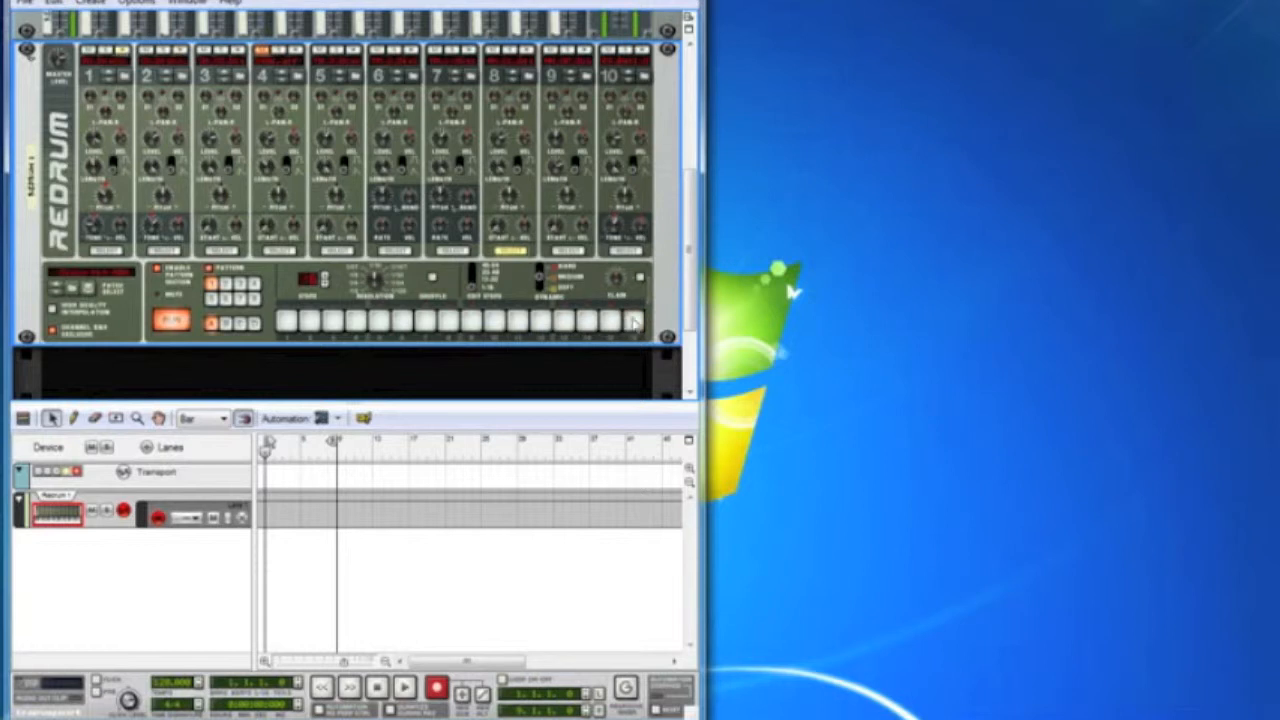
Step: Program drum channel 8 with hits on every odd step from 1 to 15, and stop the pattern
{"action": "left_click", "coordinate": [288, 328]}
{"action": "left_click", "coordinate": [334, 325]}
{"action": "left_click", "coordinate": [380, 325]}
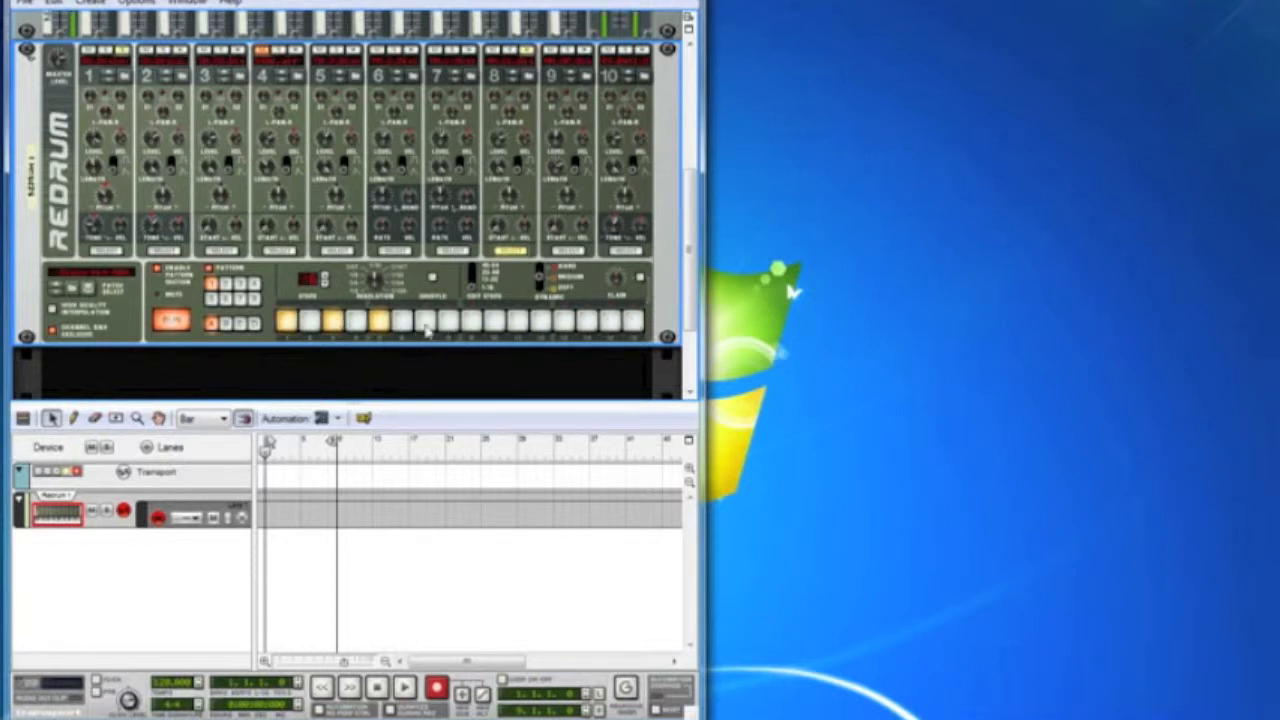
{"action": "left_click", "coordinate": [426, 328]}
{"action": "left_click", "coordinate": [471, 325]}
{"action": "left_click", "coordinate": [517, 325]}
{"action": "left_click", "coordinate": [563, 325]}
{"action": "left_click", "coordinate": [609, 325]}
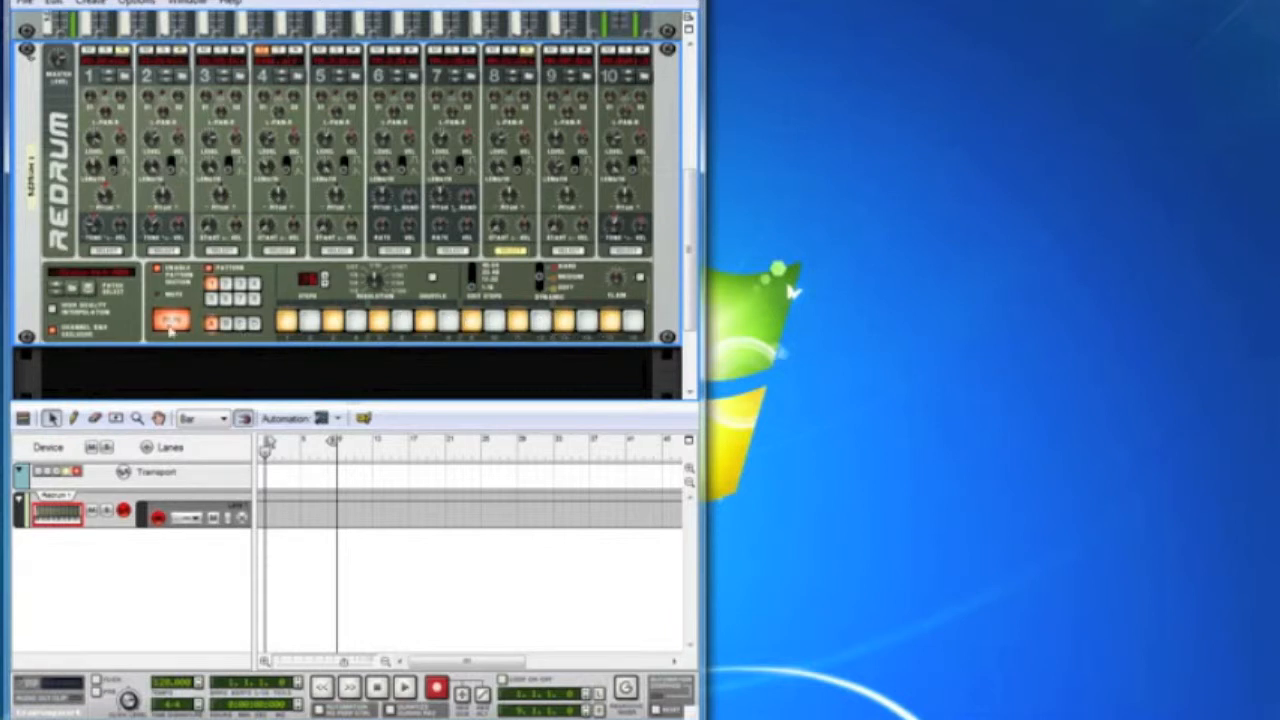
{"action": "left_click", "coordinate": [170, 322]}
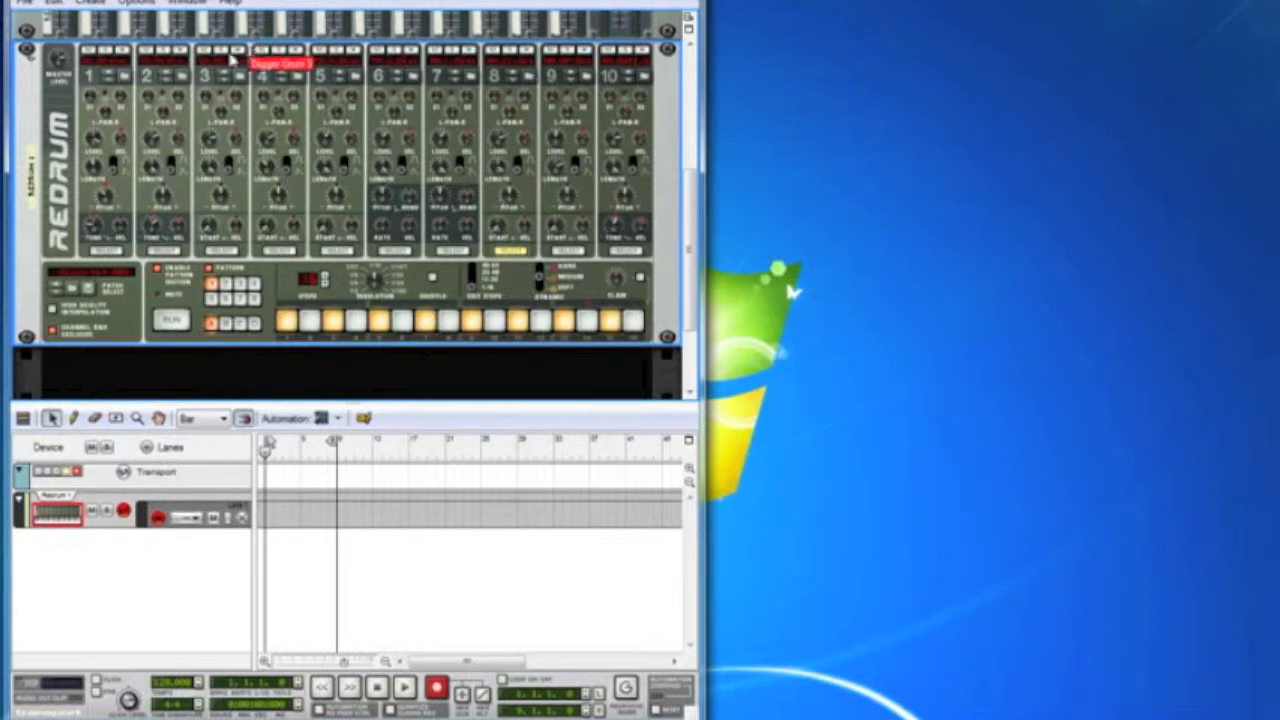
Step: Run the pattern with drum 1 soloed and adjust that channel's pan, level and velocity-to-level knobs
{"action": "left_click", "coordinate": [171, 322]}
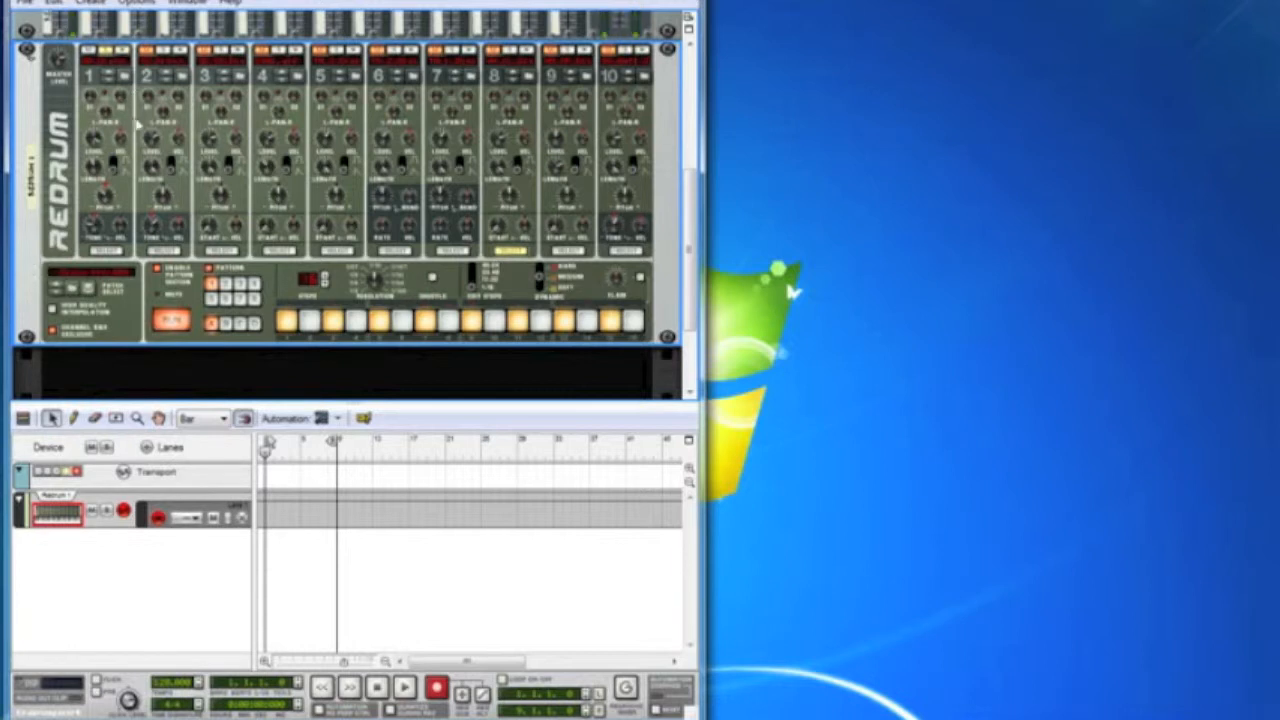
{"action": "left_click_drag", "start_coordinate": [105, 120], "coordinate": [125, 76]}
{"action": "mouse_move", "coordinate": [130, 126]}
{"action": "left_mouse_down"}
{"action": "mouse_move", "coordinate": [137, 108]}
{"action": "mouse_move", "coordinate": [114, 145]}
{"action": "left_mouse_up"}
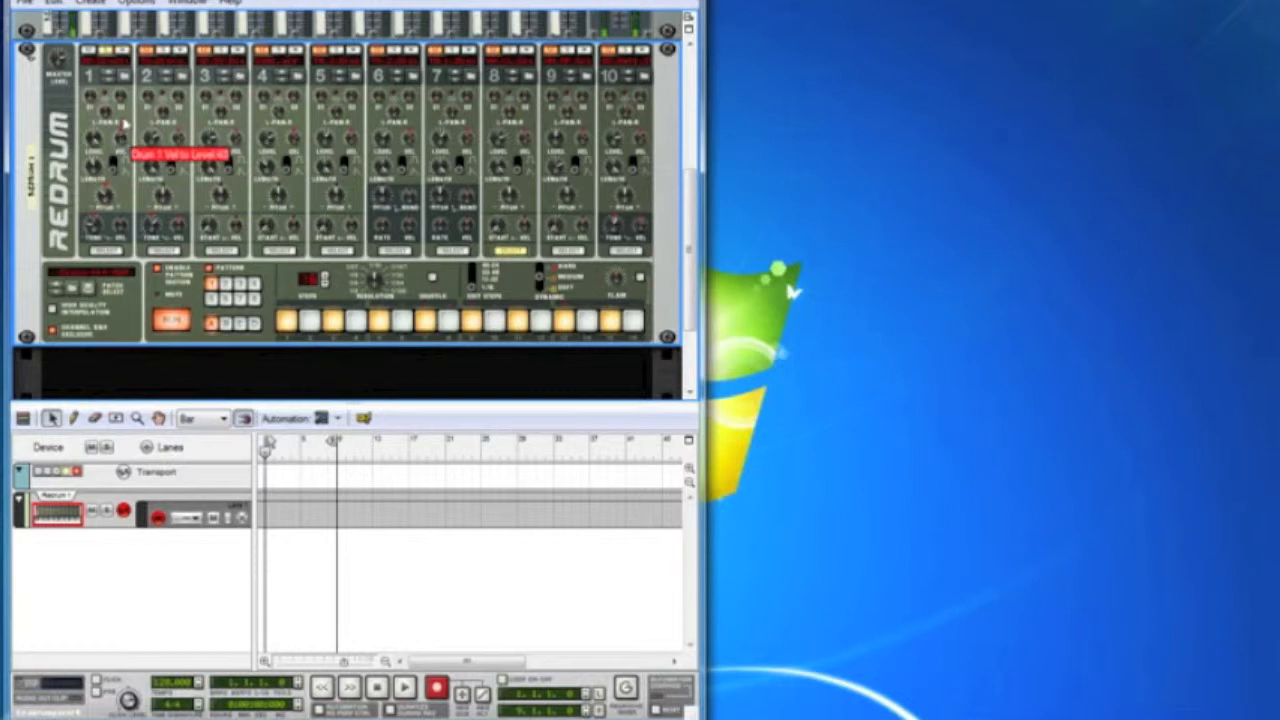
{"action": "left_click_drag", "start_coordinate": [126, 122], "coordinate": [139, 172]}
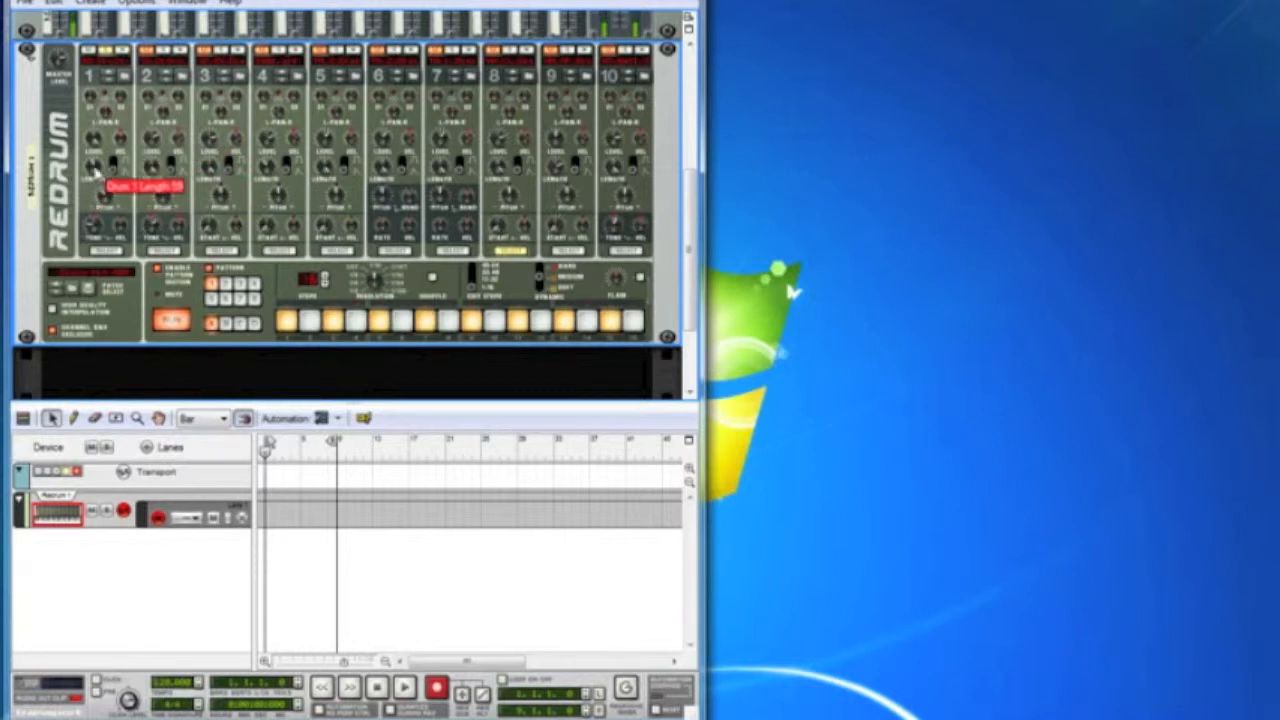
Step: Vary the Length knob of drum 1 up and down while the pattern plays
{"action": "left_click_drag", "start_coordinate": [97, 172], "coordinate": [104, 112]}
{"action": "left_click_drag", "start_coordinate": [107, 97], "coordinate": [118, 186]}
{"action": "mouse_move", "coordinate": [118, 187]}
{"action": "left_mouse_down"}
{"action": "mouse_move", "coordinate": [119, 160]}
{"action": "mouse_move", "coordinate": [98, 176]}
{"action": "left_mouse_up"}
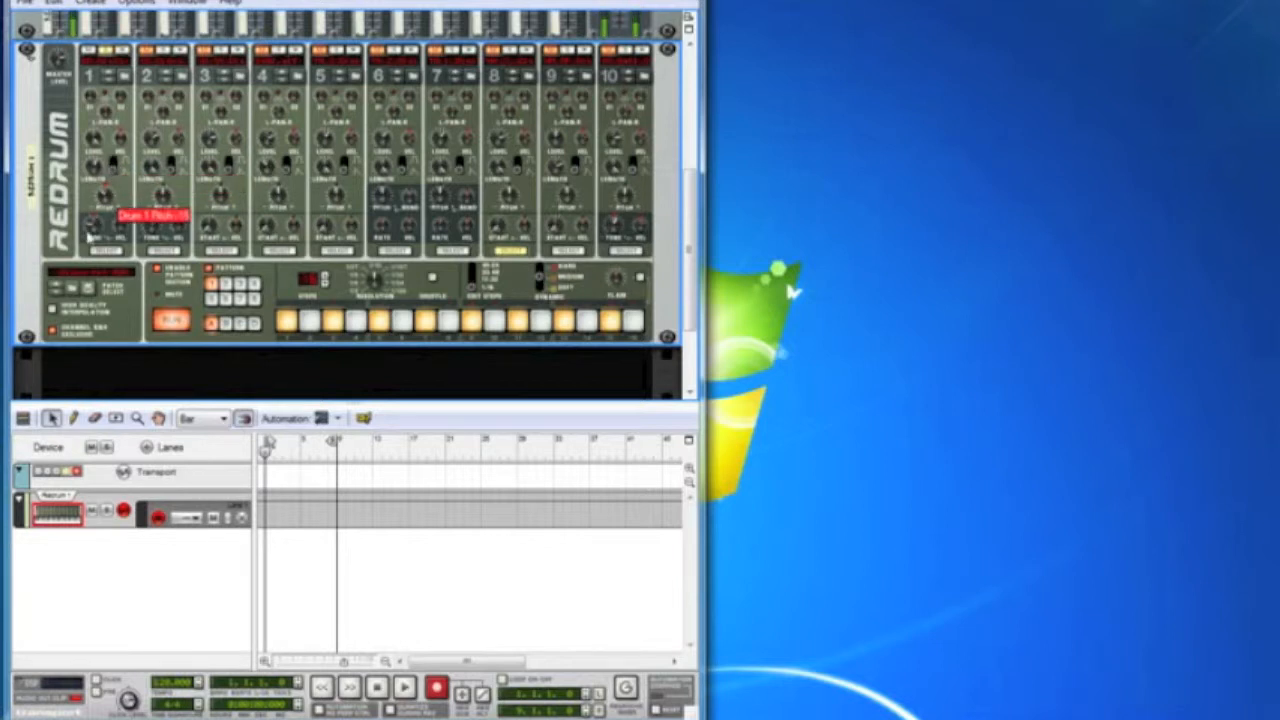
Step: Vary the Pitch and Tone knobs of drum 1 while the pattern plays
{"action": "left_click_drag", "start_coordinate": [105, 195], "coordinate": [109, 191]}
{"action": "left_click_drag", "start_coordinate": [110, 160], "coordinate": [110, 201]}
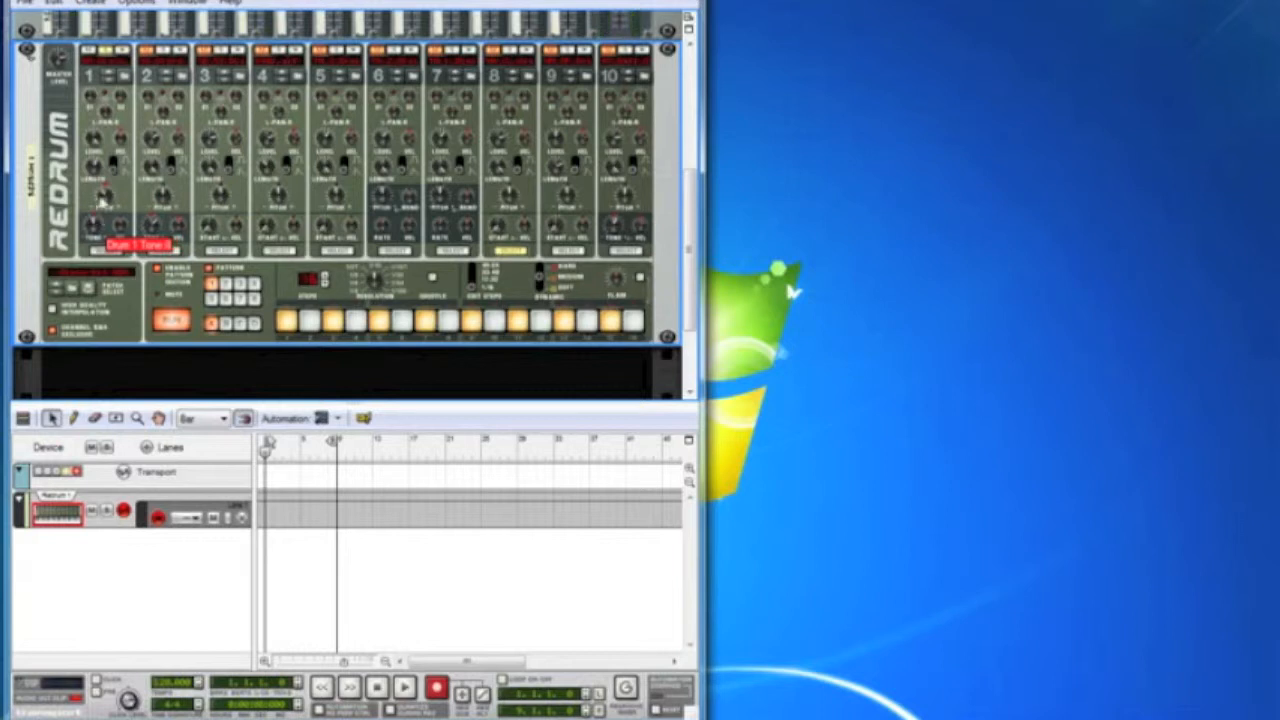
{"action": "left_click_drag", "start_coordinate": [103, 180], "coordinate": [108, 229]}
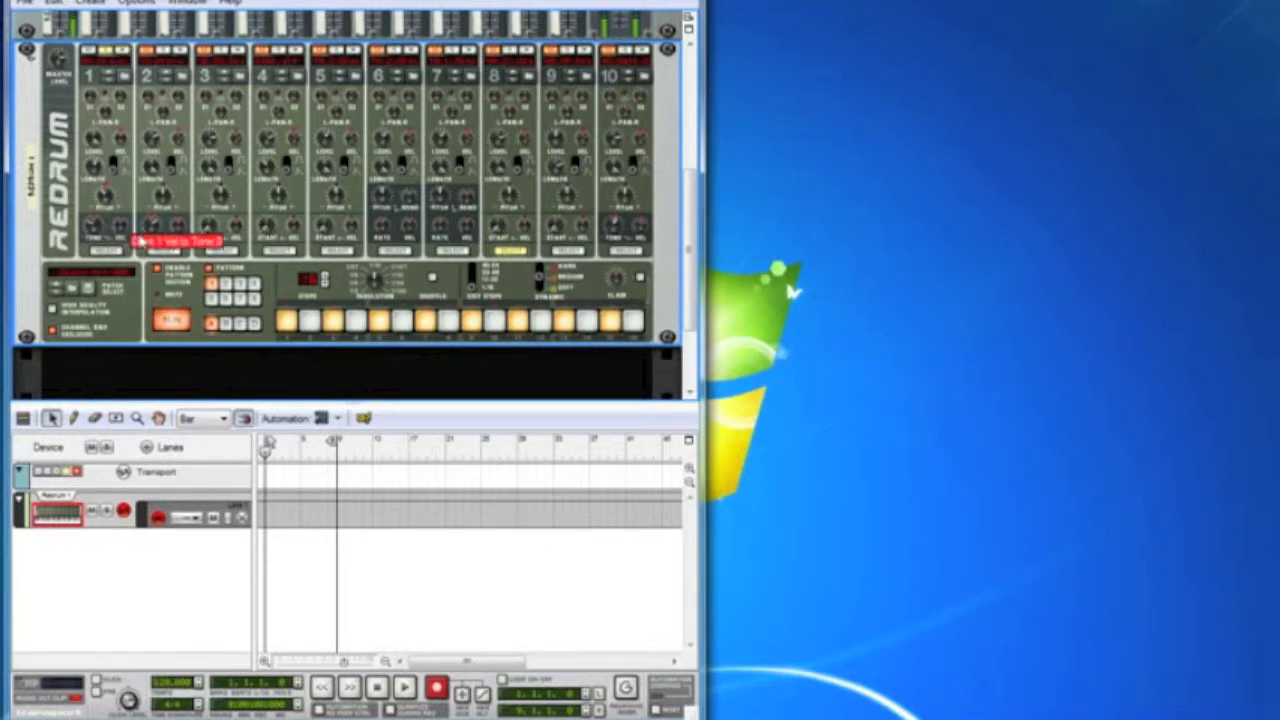
{"action": "left_click_drag", "start_coordinate": [110, 188], "coordinate": [113, 172]}
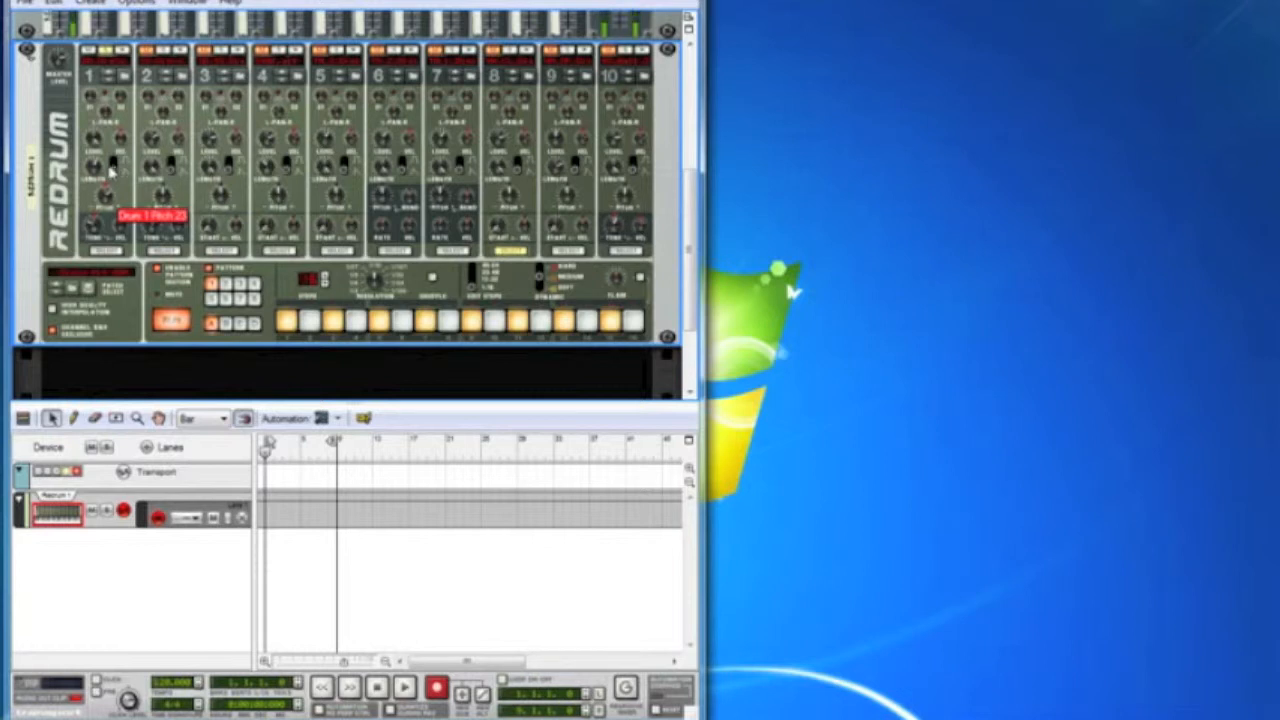
{"action": "left_click_drag", "start_coordinate": [112, 172], "coordinate": [129, 205]}
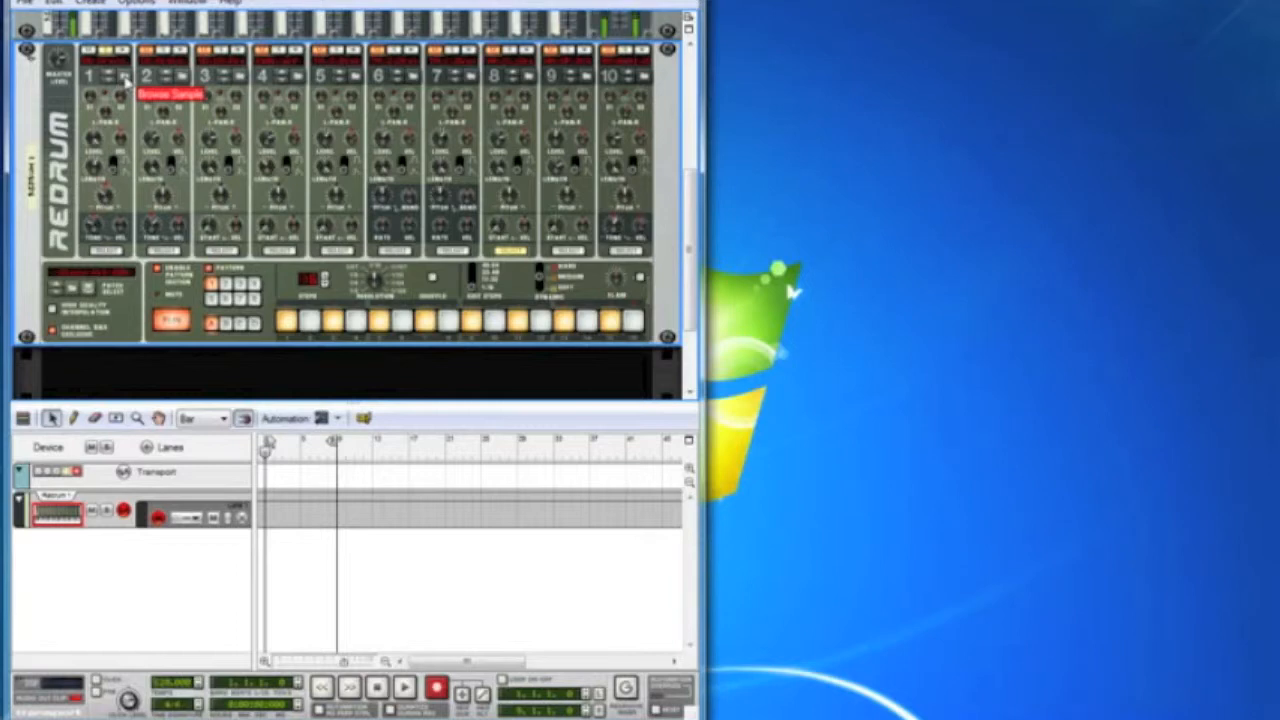
Step: Open the sample browser for drum 1 and audition BD_Disco_M.aif and CR_Disco.aif in Disco Samples
{"action": "left_click", "coordinate": [126, 80]}
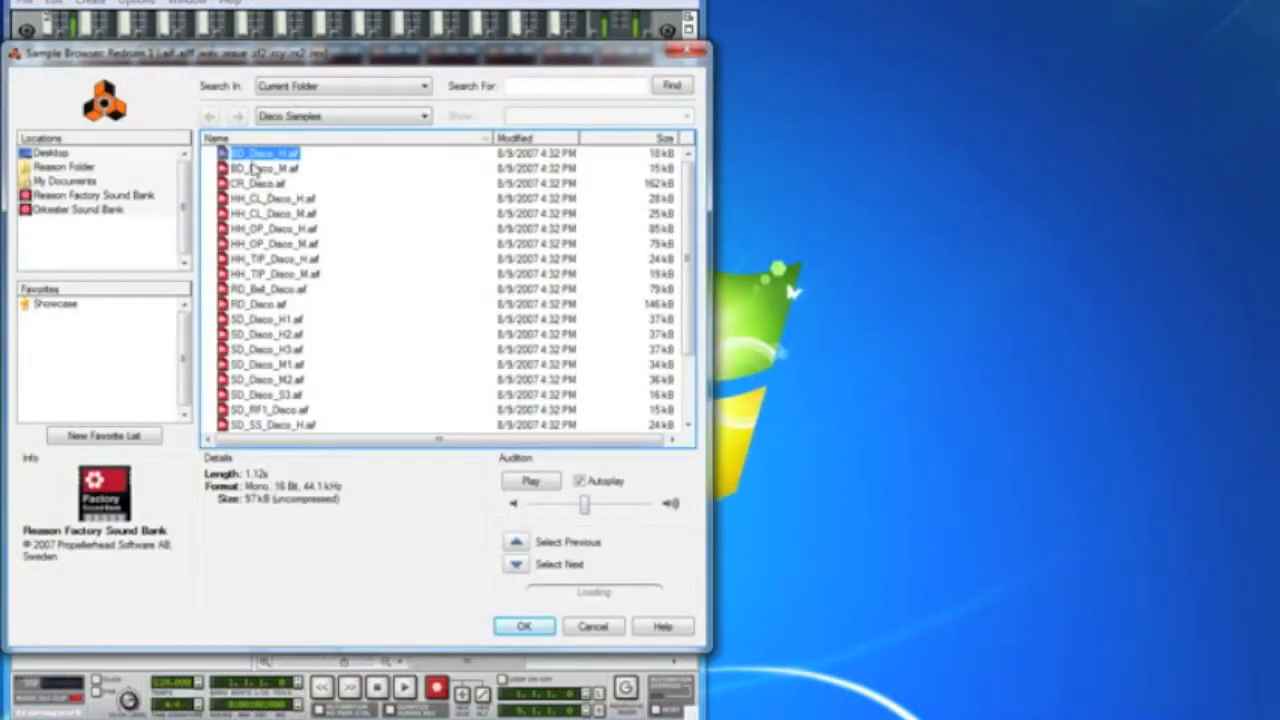
{"action": "left_click", "coordinate": [253, 169]}
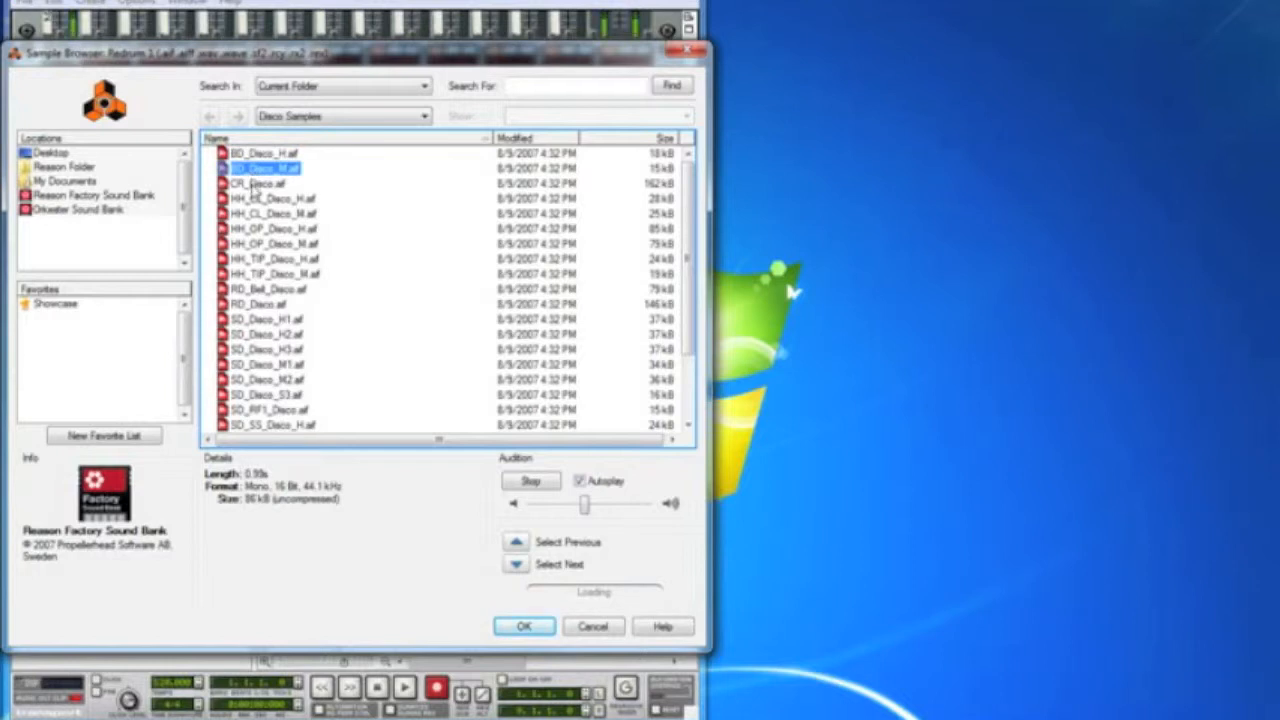
{"action": "left_click", "coordinate": [253, 184]}
{"action": "scroll", "coordinate": [336, 295], "scroll_direction": "down", "scroll_amount": 1}
{"action": "scroll", "coordinate": [340, 305], "scroll_direction": "down", "scroll_amount": 1}
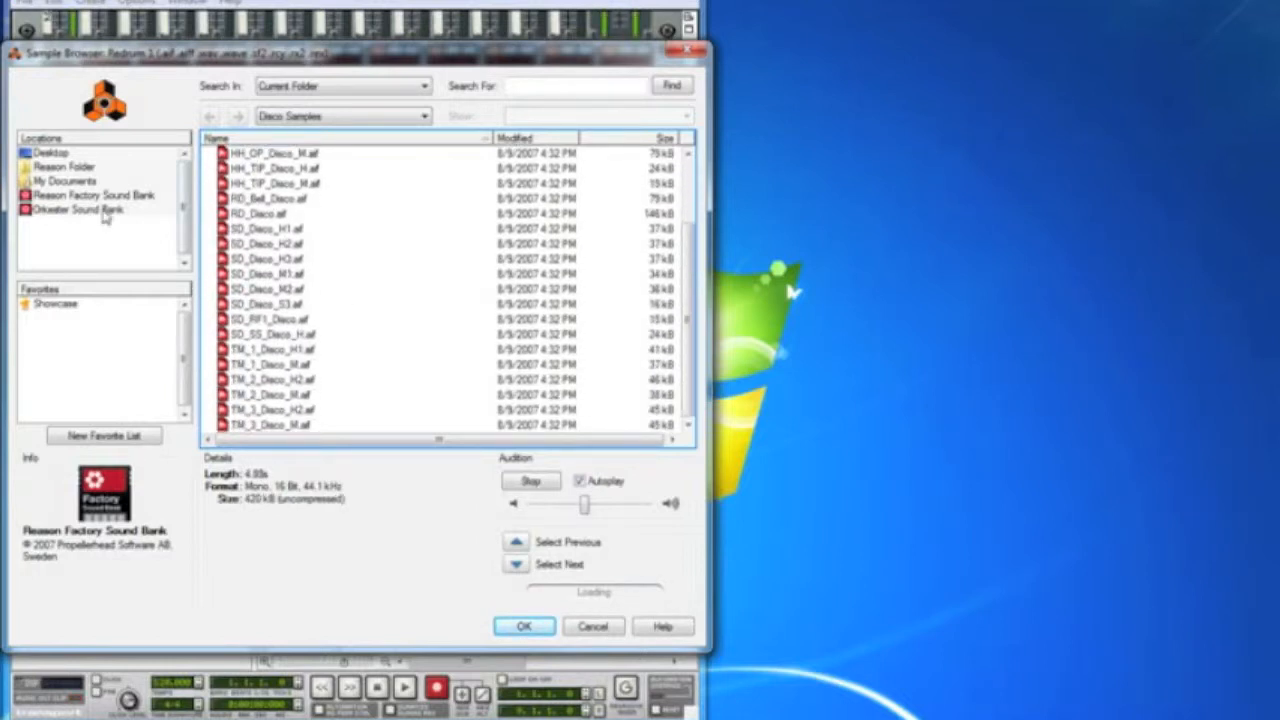
{"action": "scroll", "coordinate": [304, 210], "scroll_direction": "up", "scroll_amount": 2}
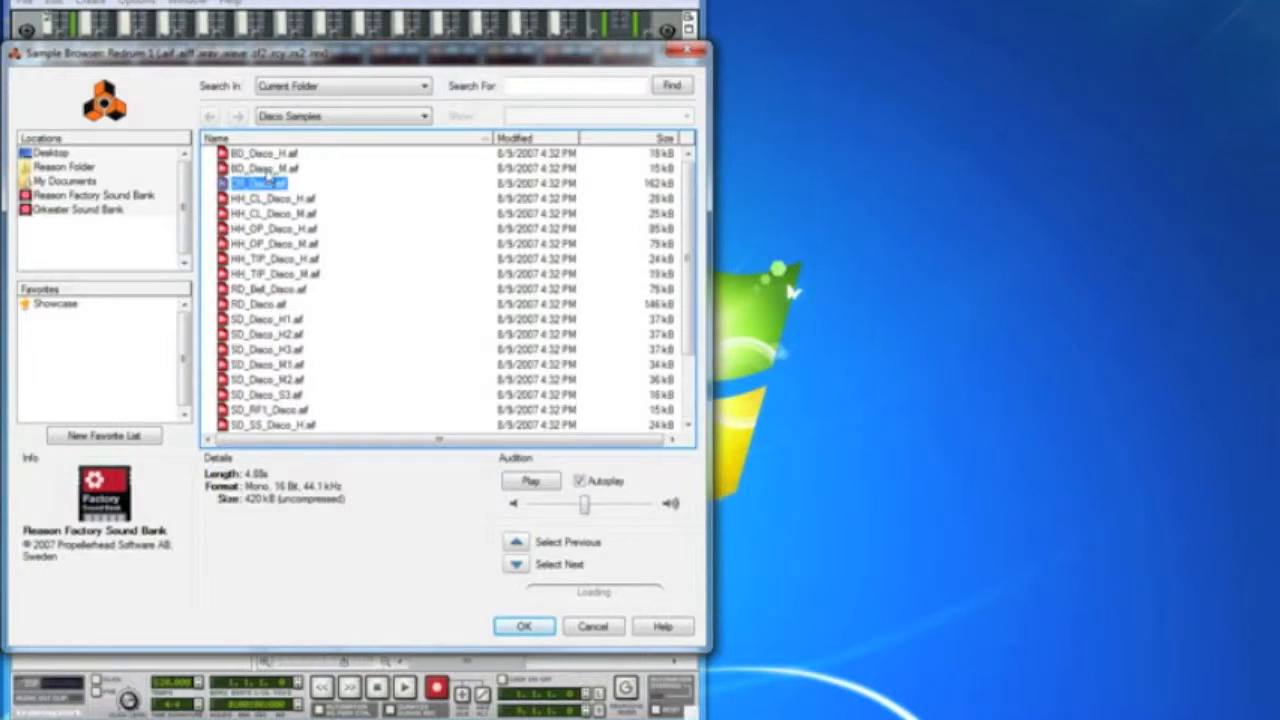
{"action": "left_click", "coordinate": [266, 170]}
Step: Browse the Reason Factory Sound Bank to Redrum Drum Kits, xclusive drums-sorted, and expand the 01_BassDrums folder
{"action": "left_click", "coordinate": [82, 196]}
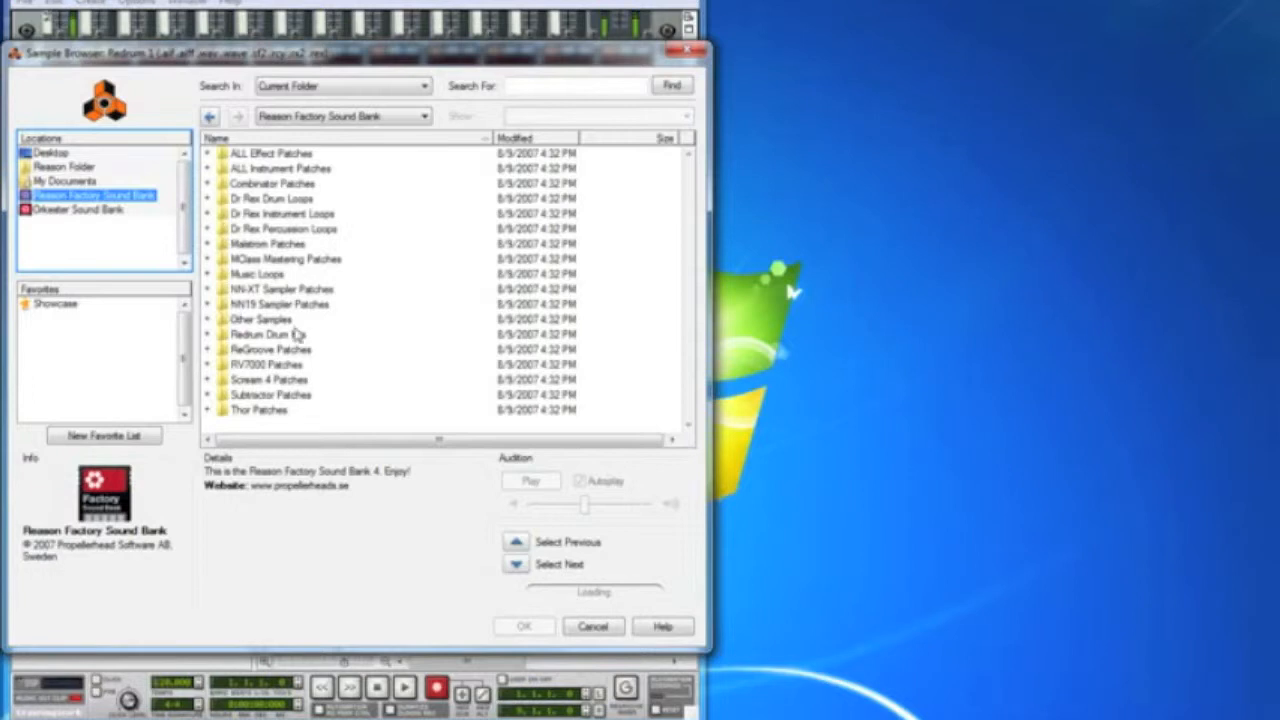
{"action": "left_click", "coordinate": [208, 336]}
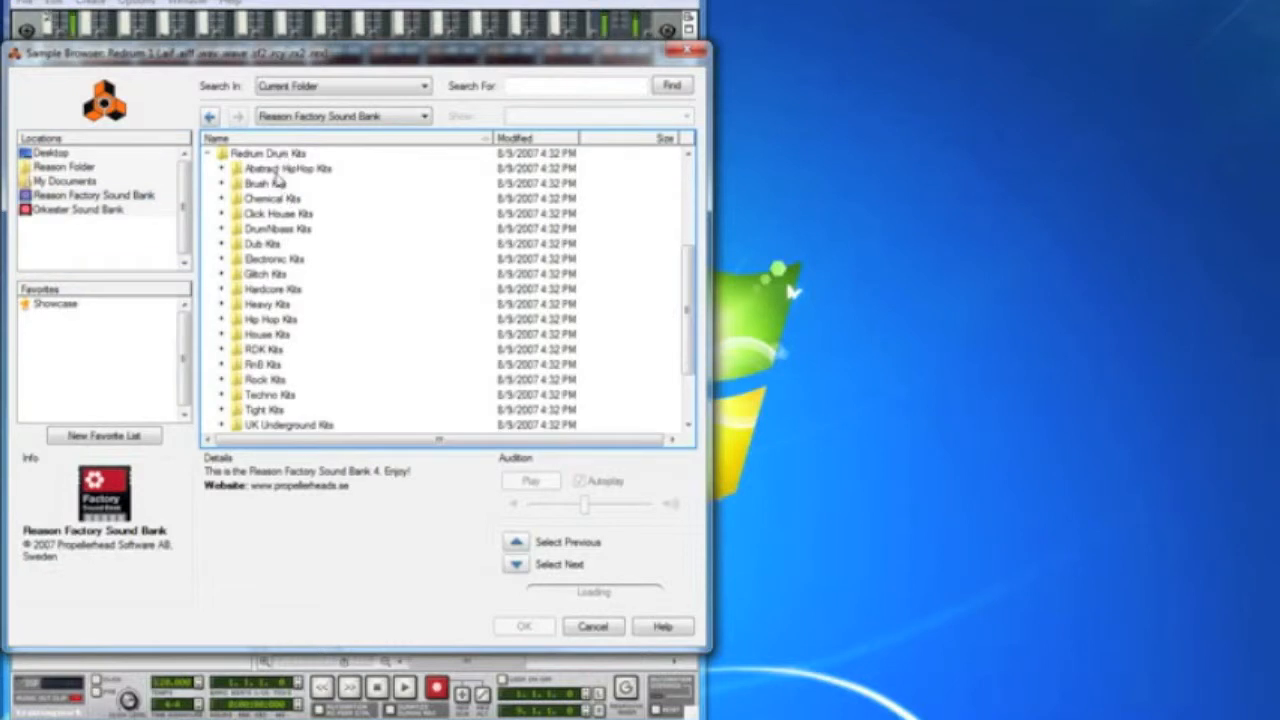
{"action": "scroll", "coordinate": [265, 348], "scroll_direction": "down", "scroll_amount": 2}
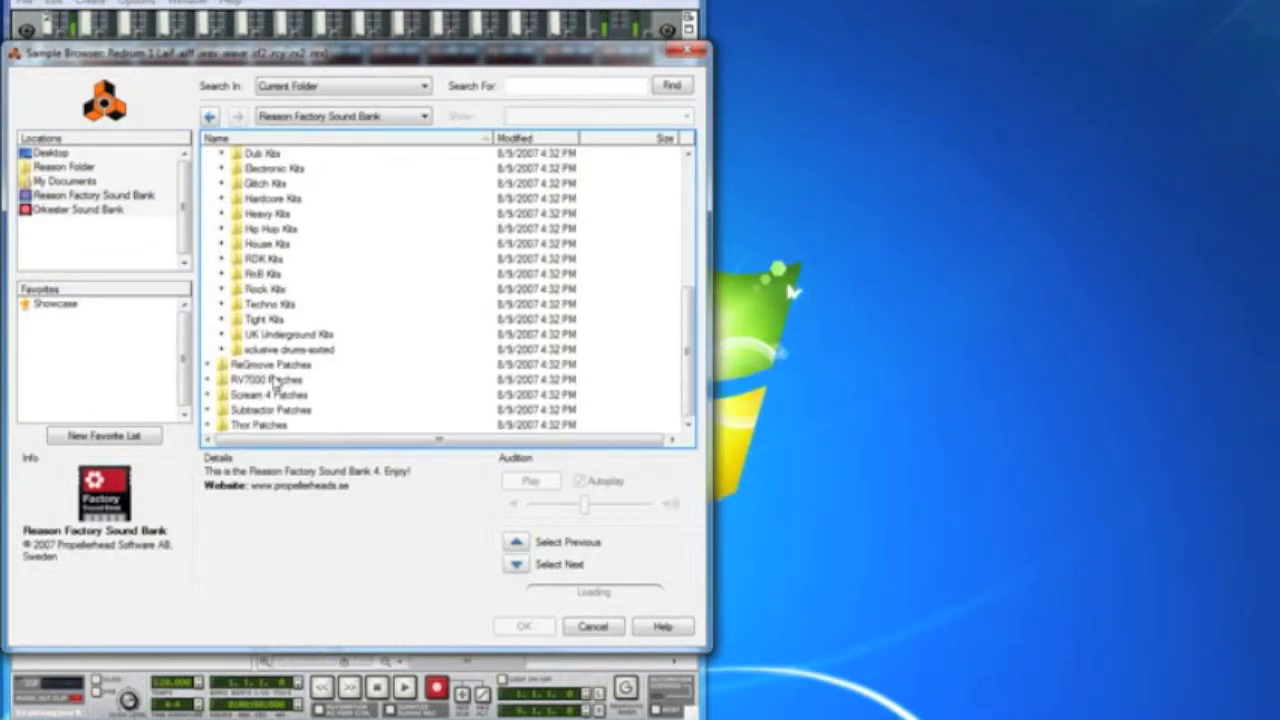
{"action": "left_click", "coordinate": [223, 350]}
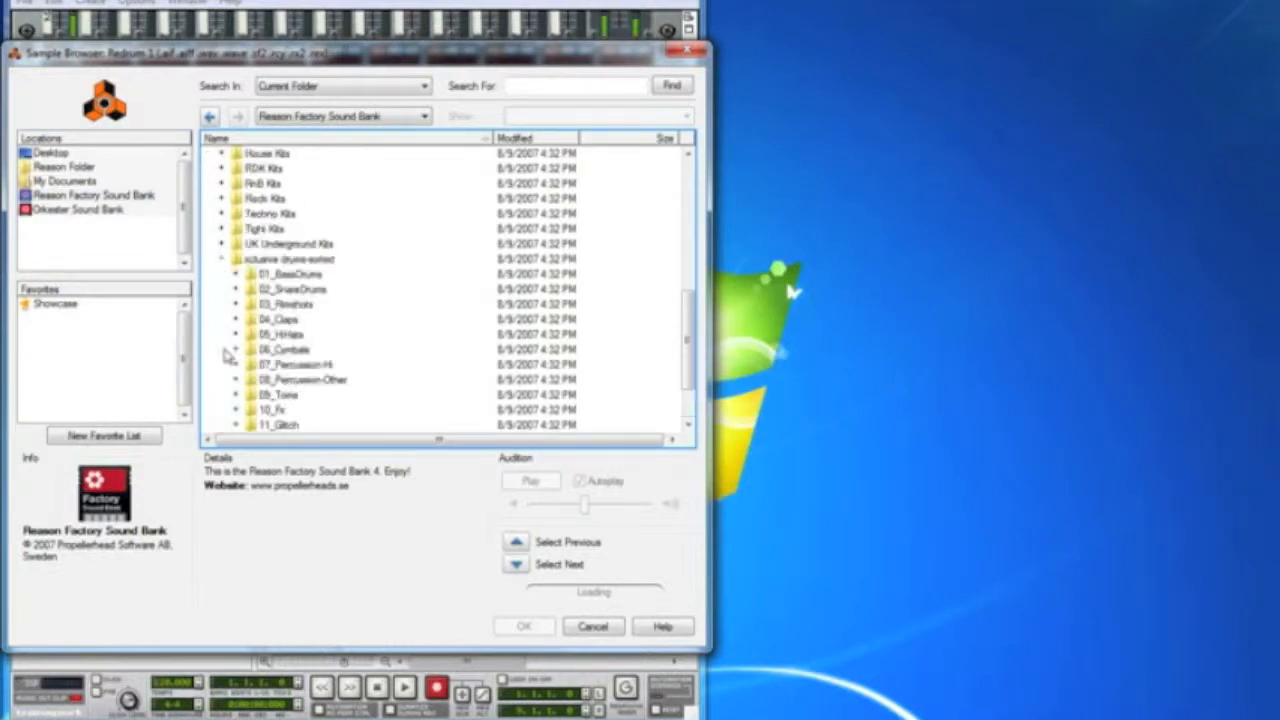
{"action": "left_click", "coordinate": [235, 273]}
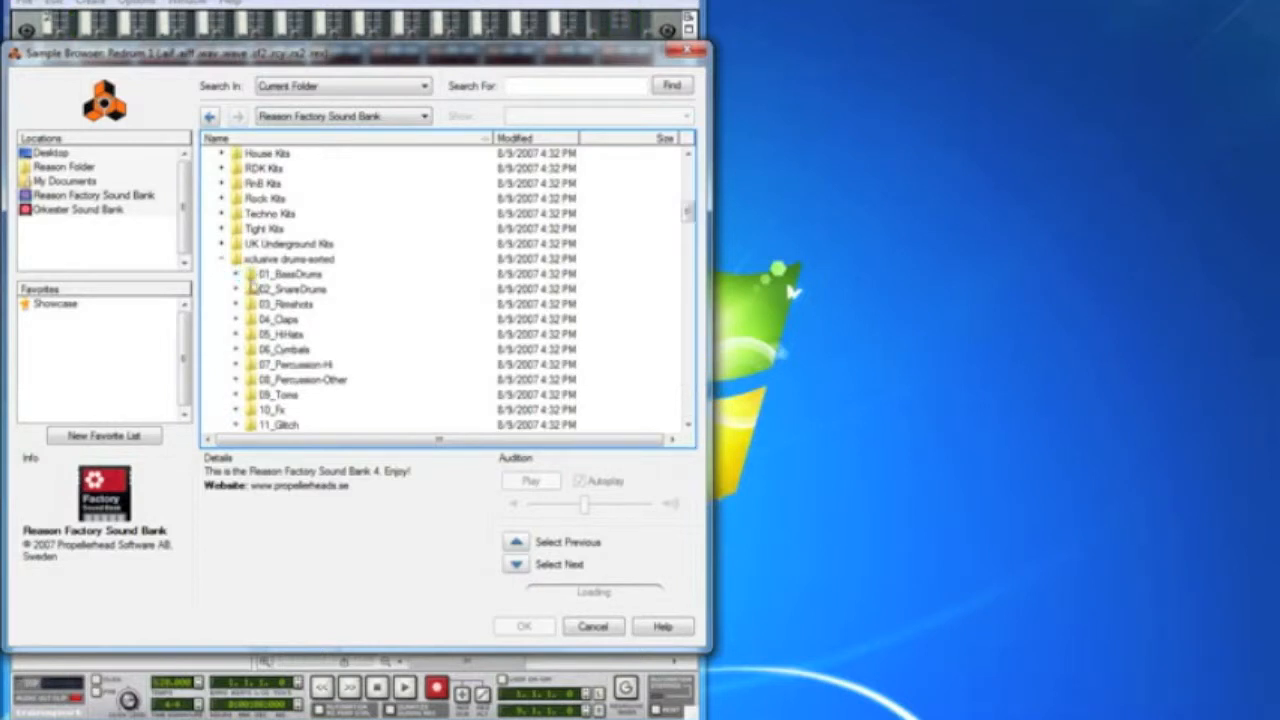
Step: Audition Bd_Abstract.wav and other samples in the 01_BassDrums folder, and load Bd_Boomer.aif into drum 1
{"action": "left_click", "coordinate": [330, 169]}
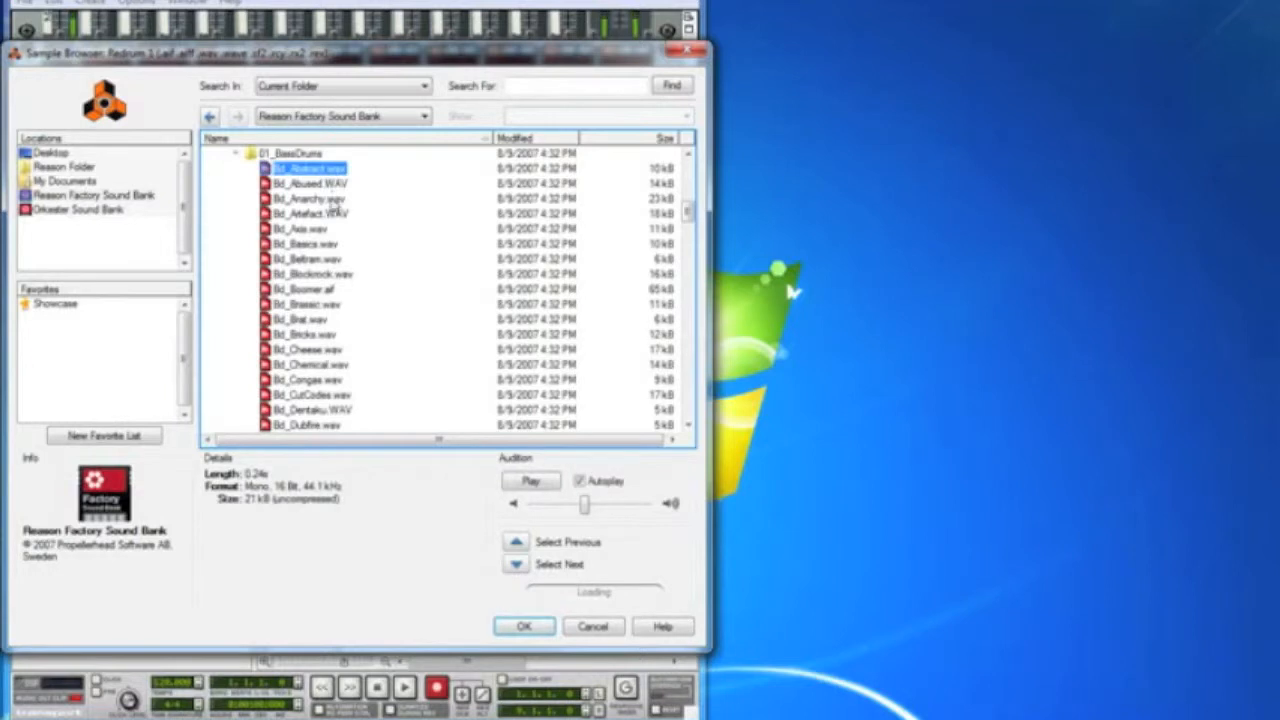
{"action": "left_click", "coordinate": [330, 199]}
{"action": "left_click", "coordinate": [315, 231]}
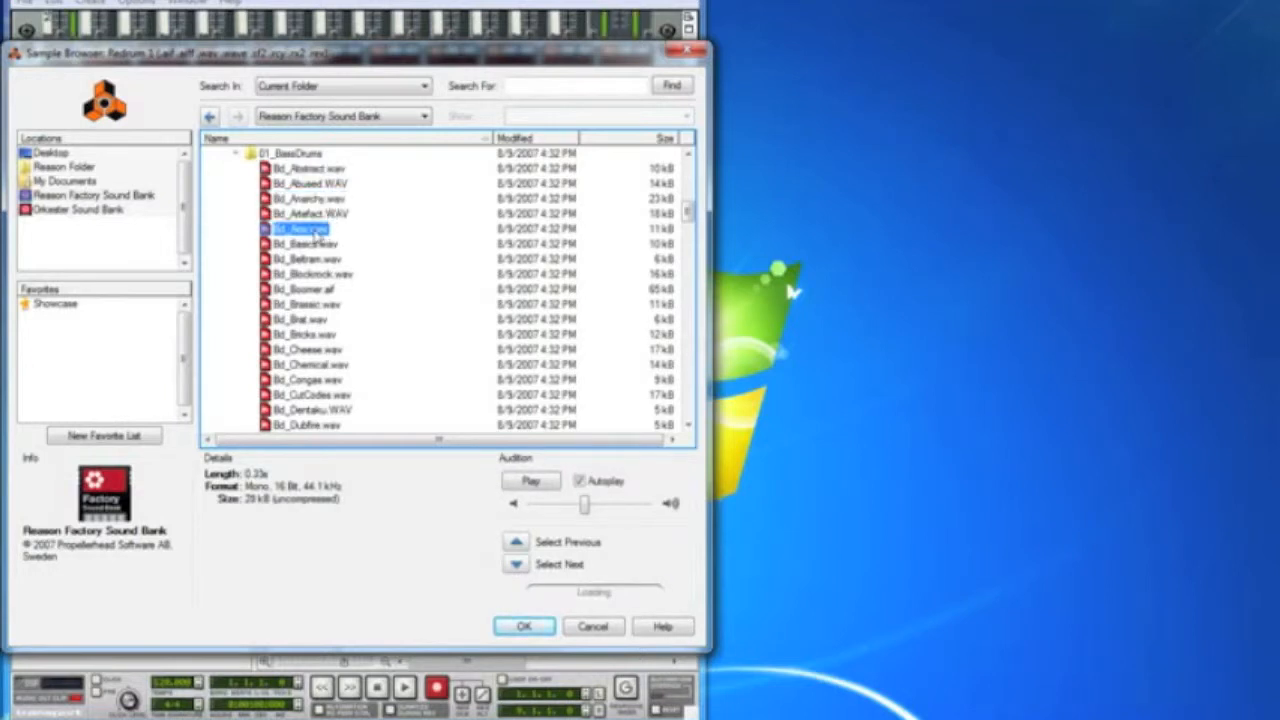
{"action": "left_click", "coordinate": [318, 260]}
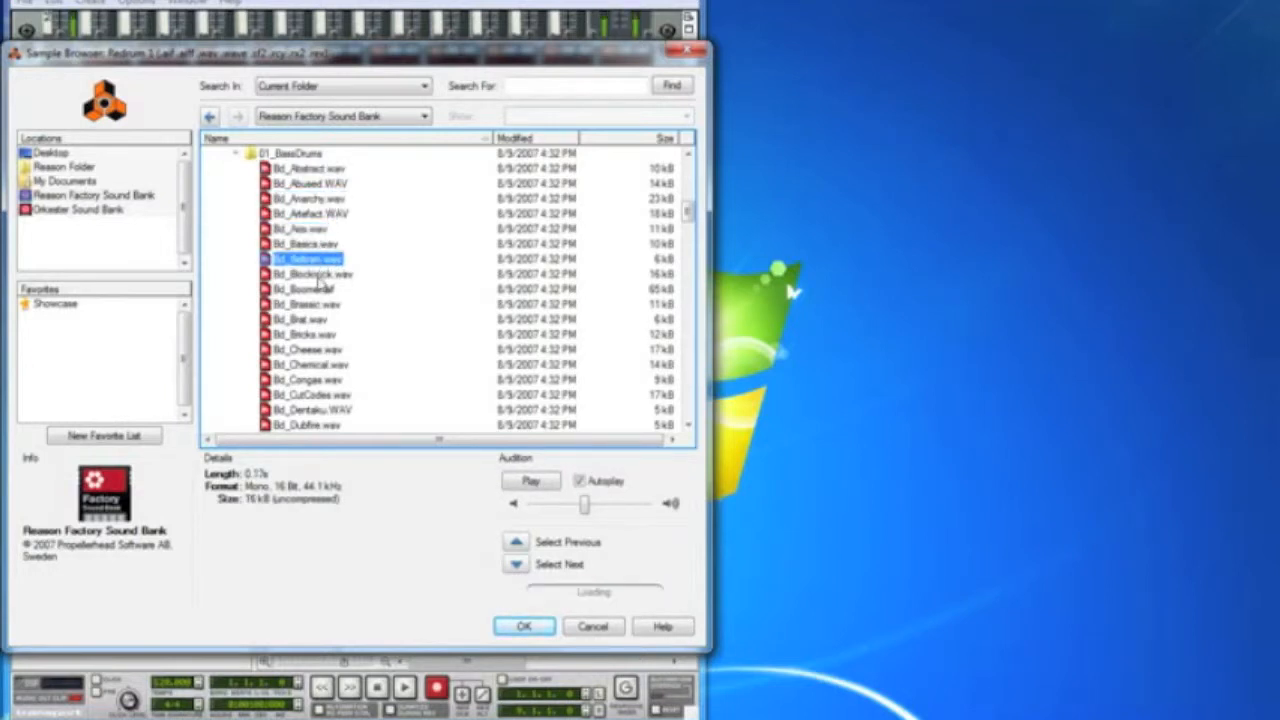
{"action": "left_click", "coordinate": [313, 290]}
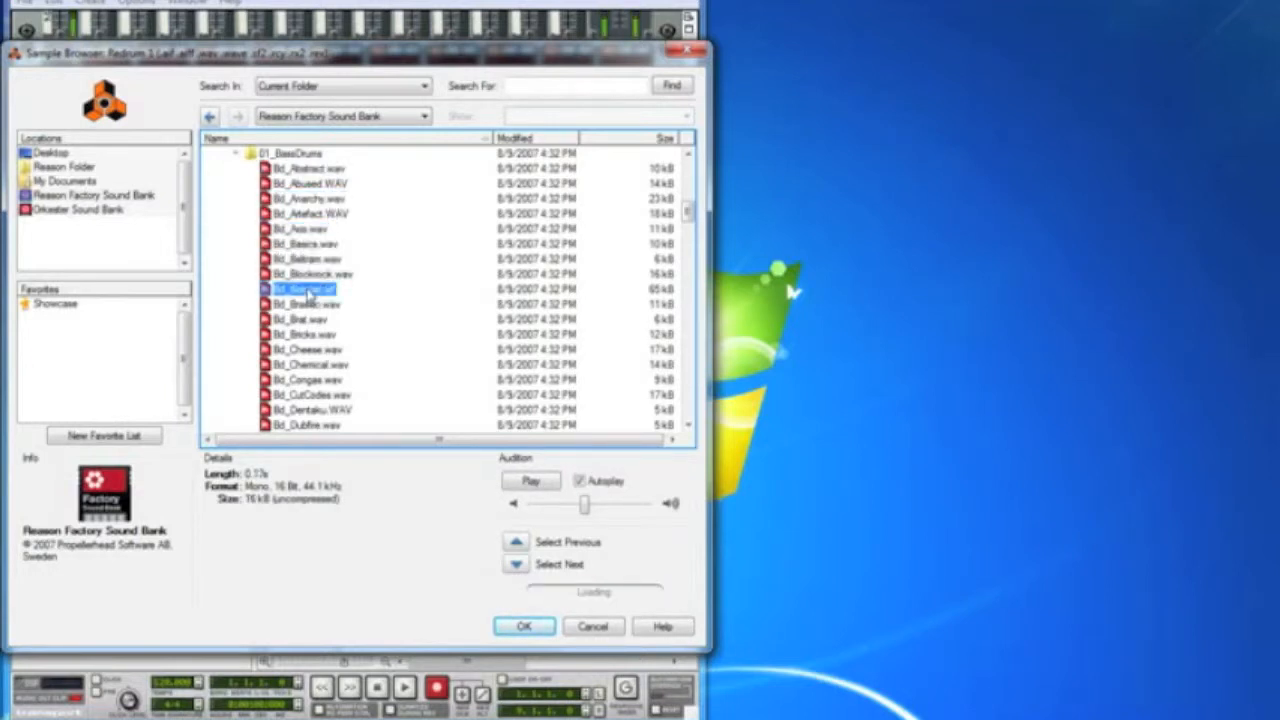
{"action": "left_click", "coordinate": [533, 628]}
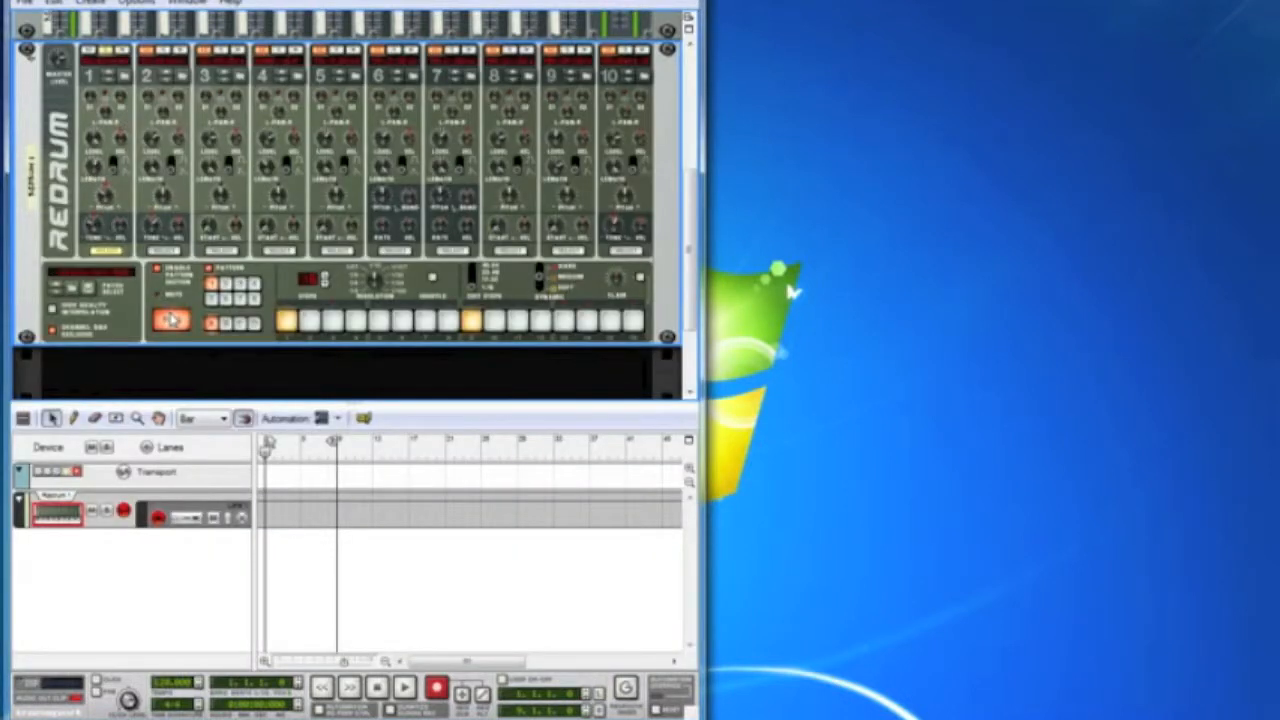
Step: Adjust the Length knob of drum 1 while the pattern plays, and stop playback
{"action": "left_click", "coordinate": [172, 320]}
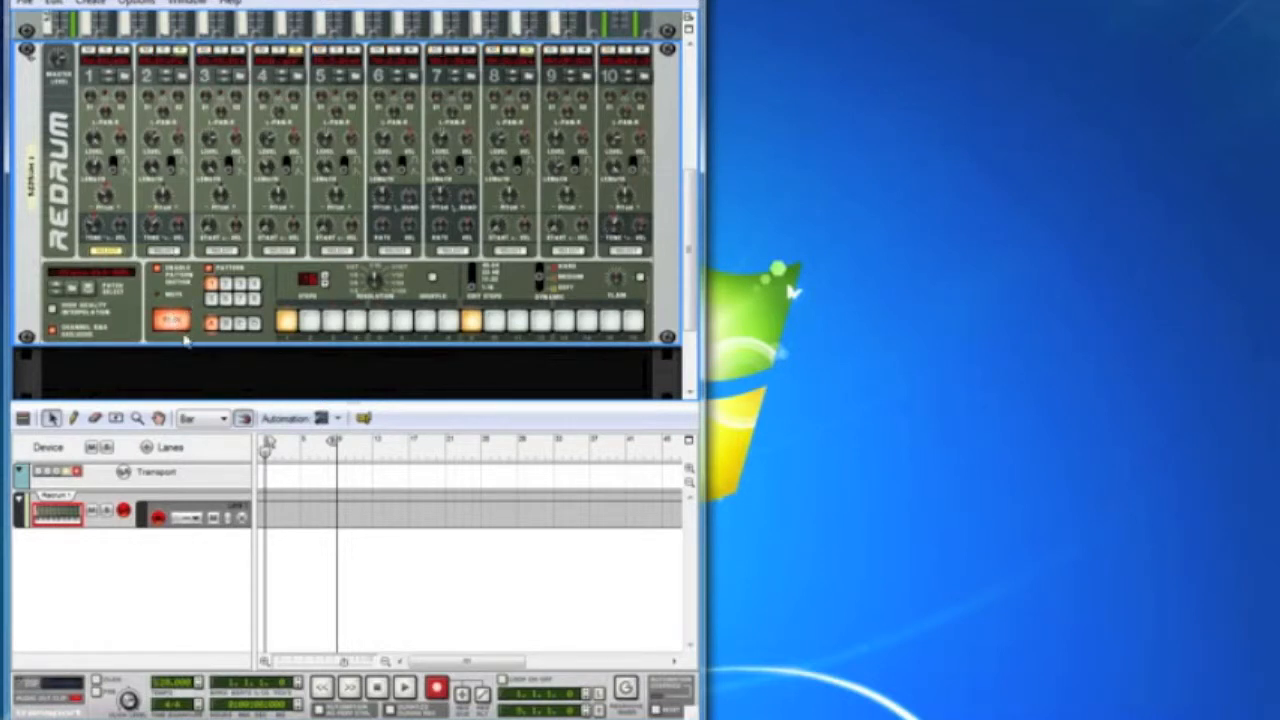
{"action": "left_click_drag", "start_coordinate": [96, 168], "coordinate": [95, 183]}
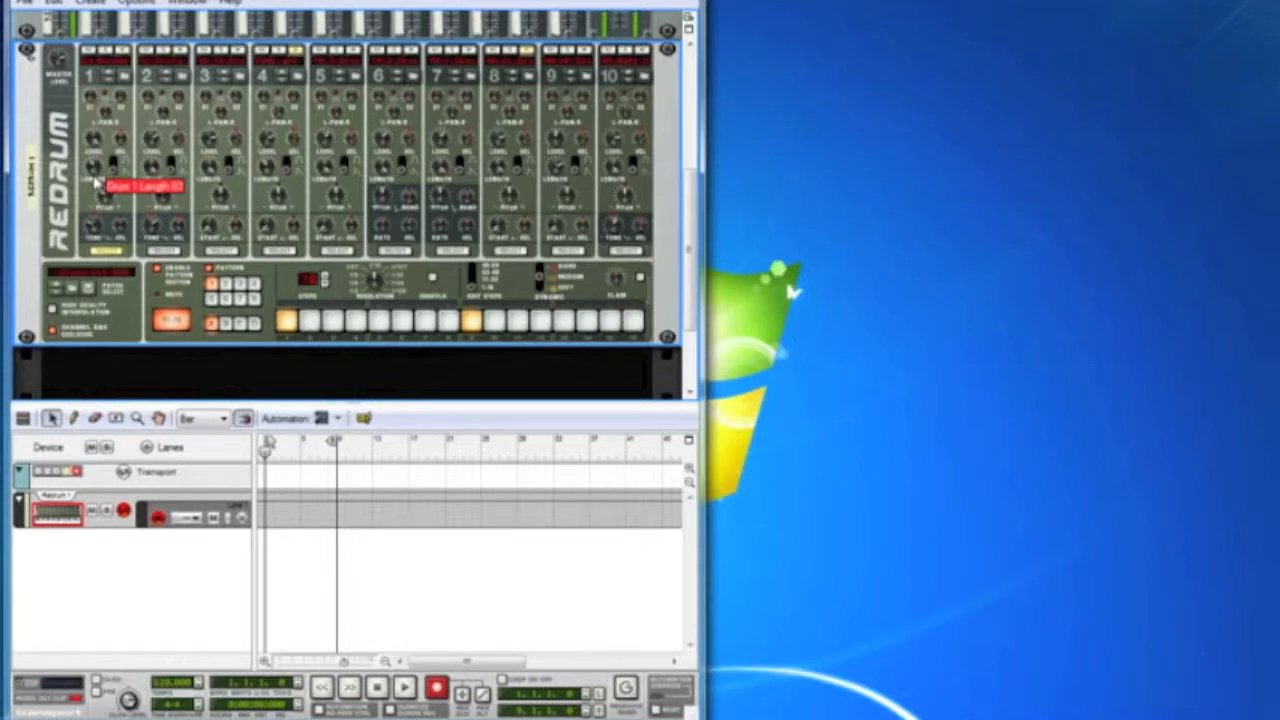
{"action": "left_click_drag", "start_coordinate": [97, 185], "coordinate": [98, 184]}
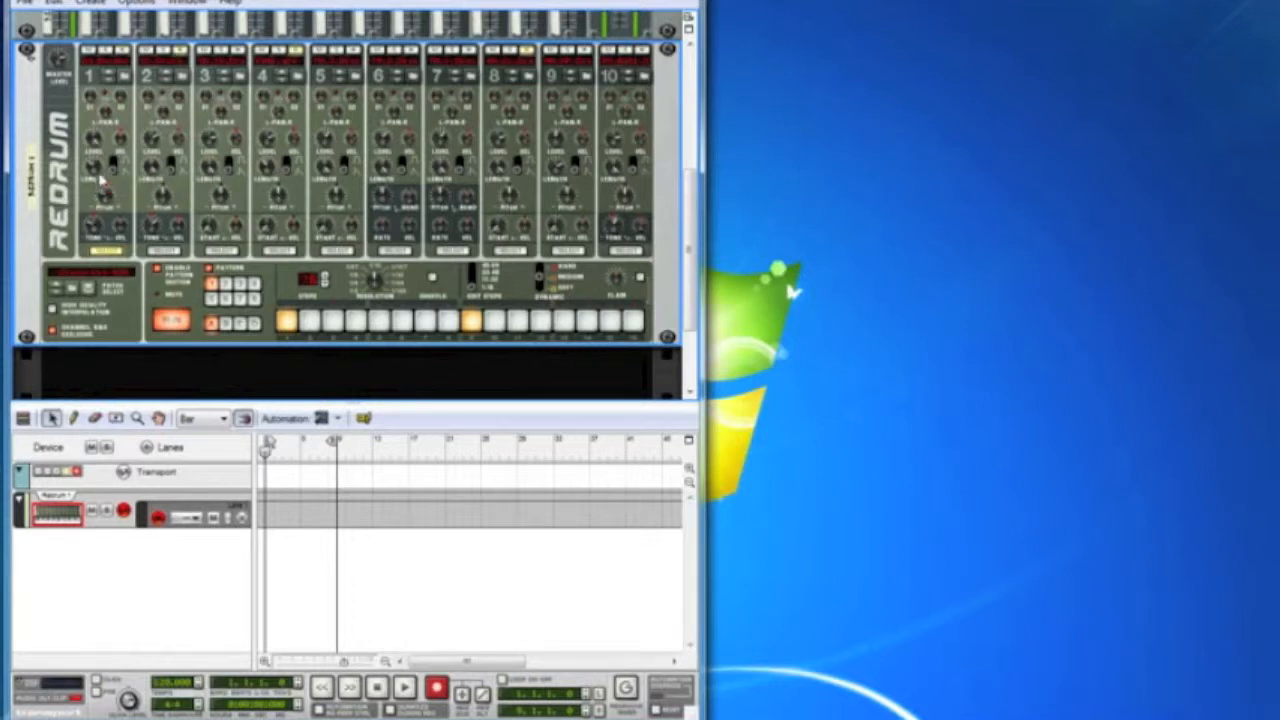
{"action": "left_click", "coordinate": [101, 180]}
{"action": "left_click", "coordinate": [170, 322]}
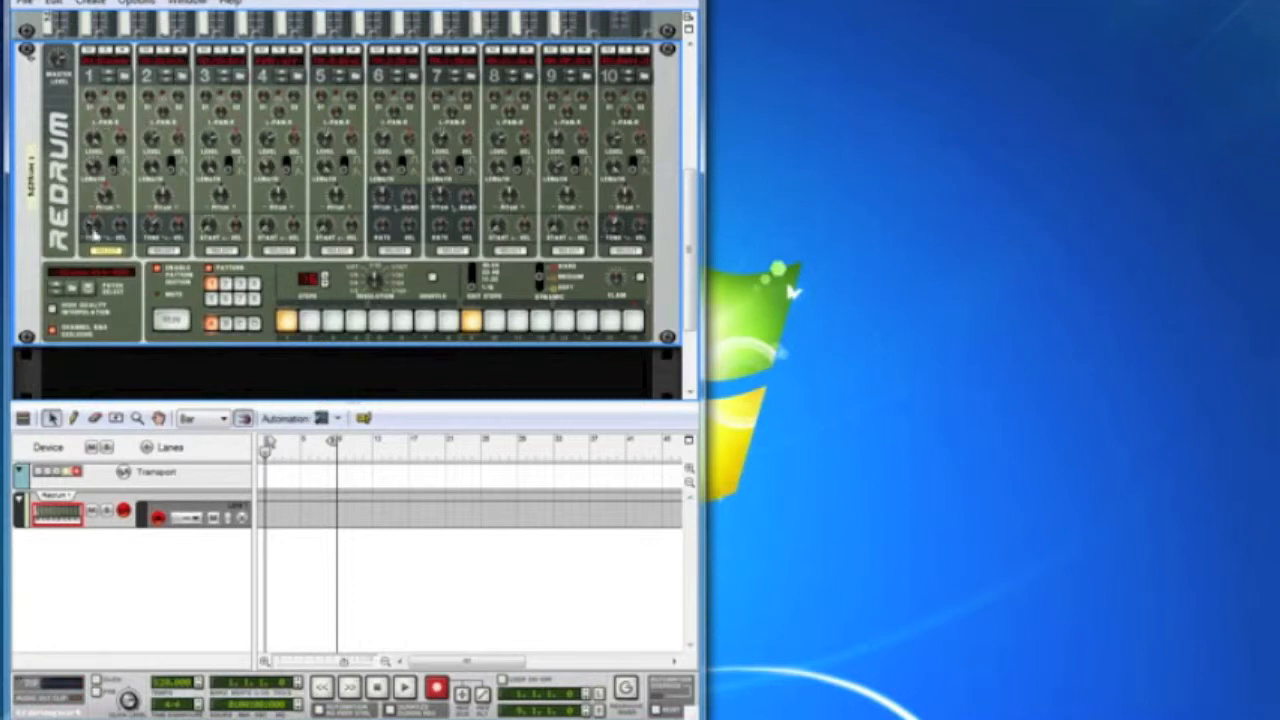
Step: Play pattern 1 several times and compare it with pattern 2 using the pattern selectors
{"action": "left_click", "coordinate": [171, 320]}
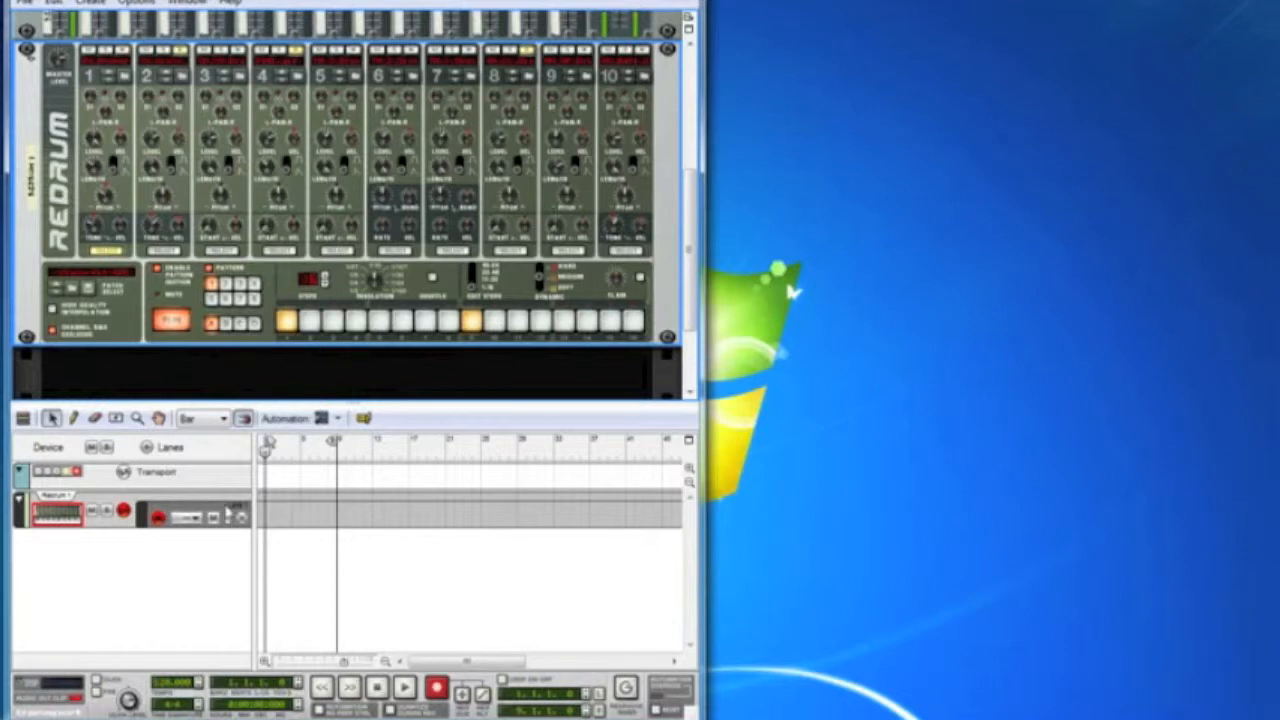
{"action": "left_click", "coordinate": [165, 330]}
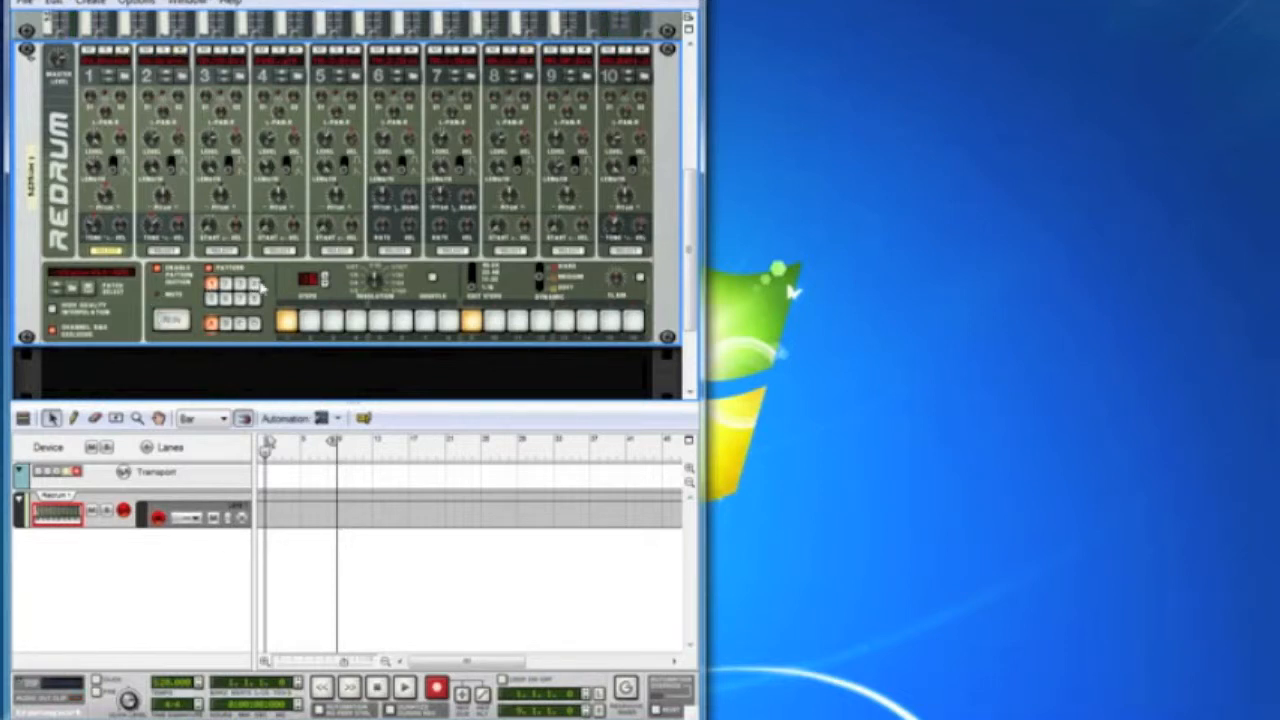
{"action": "left_click", "coordinate": [176, 321]}
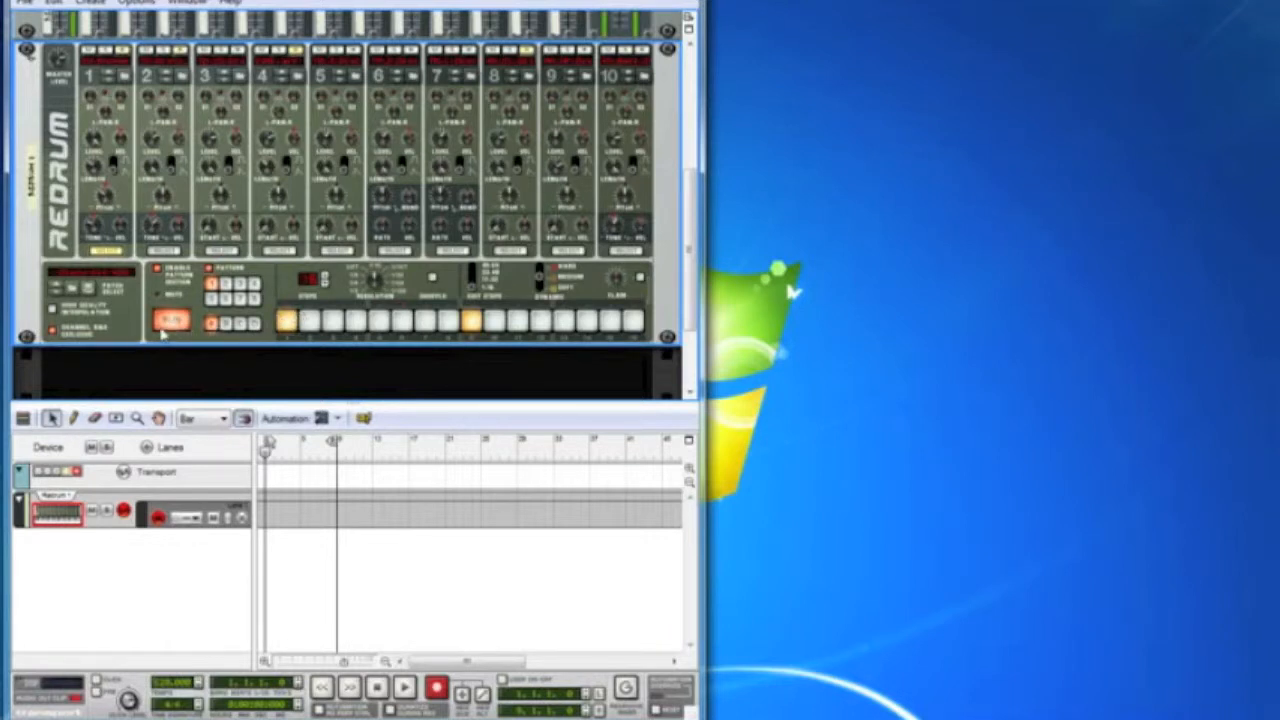
{"action": "left_click", "coordinate": [160, 324]}
{"action": "left_click", "coordinate": [226, 285]}
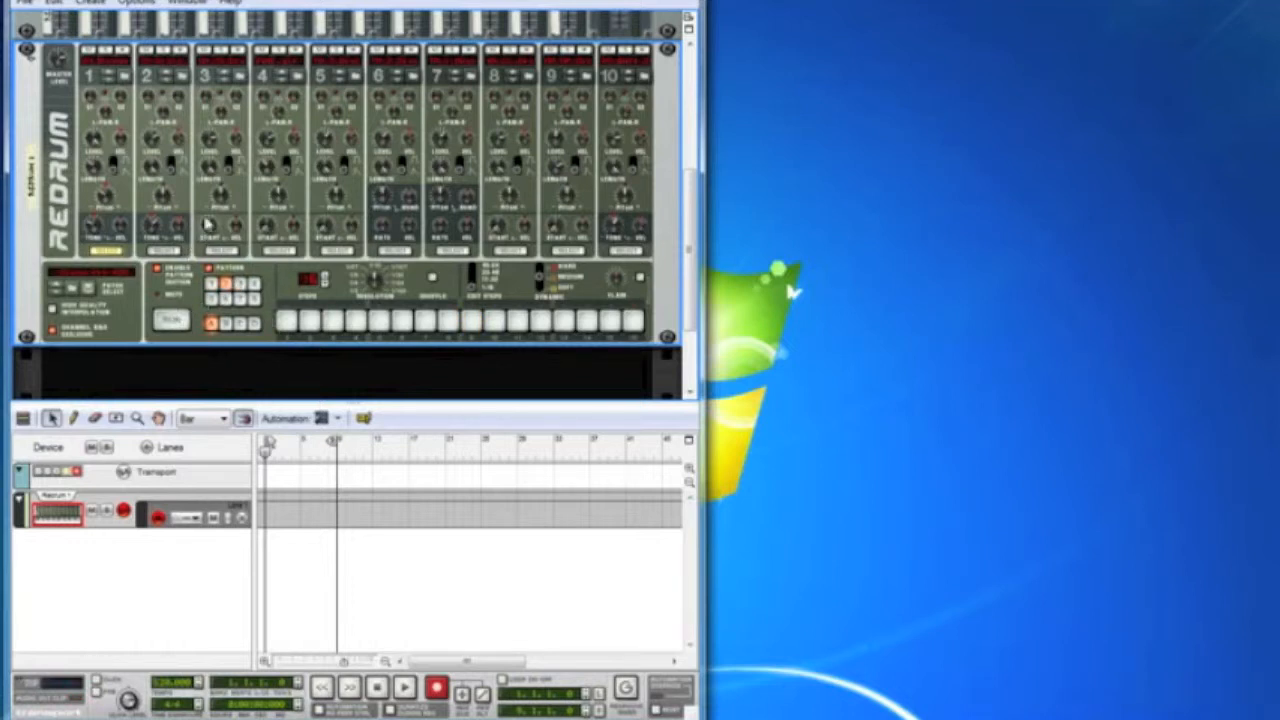
{"action": "left_click", "coordinate": [212, 286]}
{"action": "left_click", "coordinate": [177, 324]}
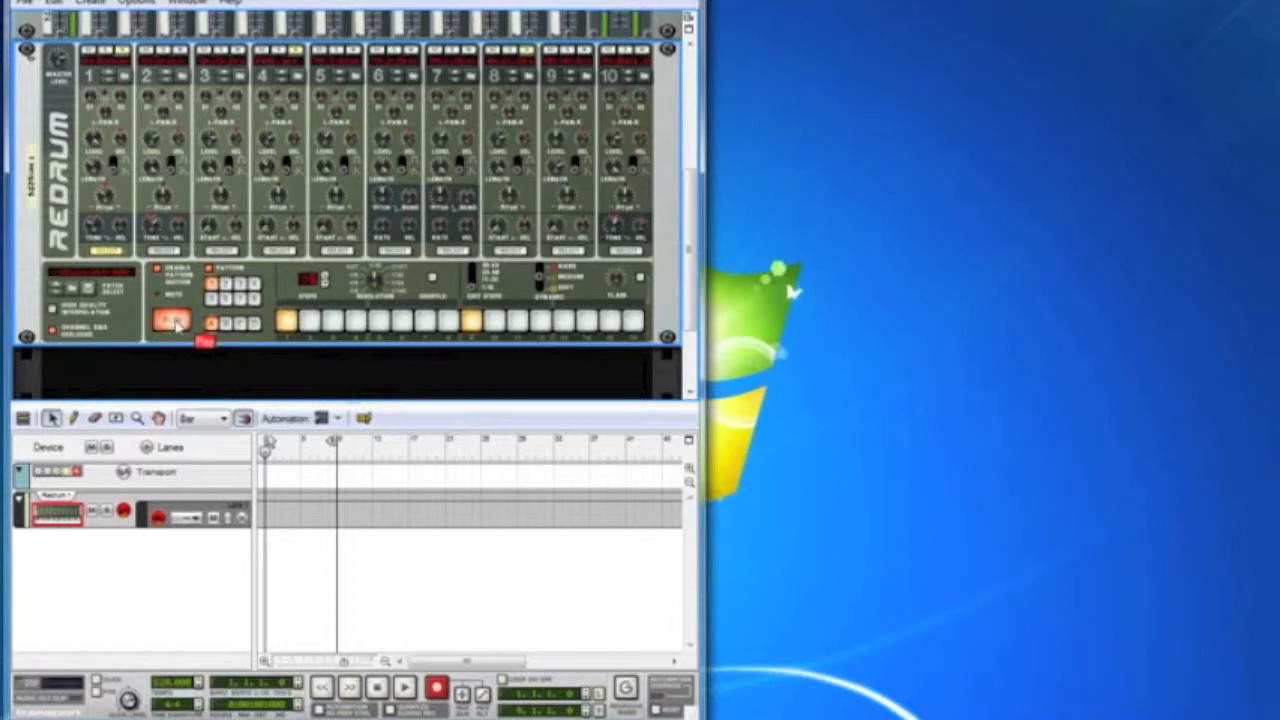
{"action": "left_click", "coordinate": [175, 322]}
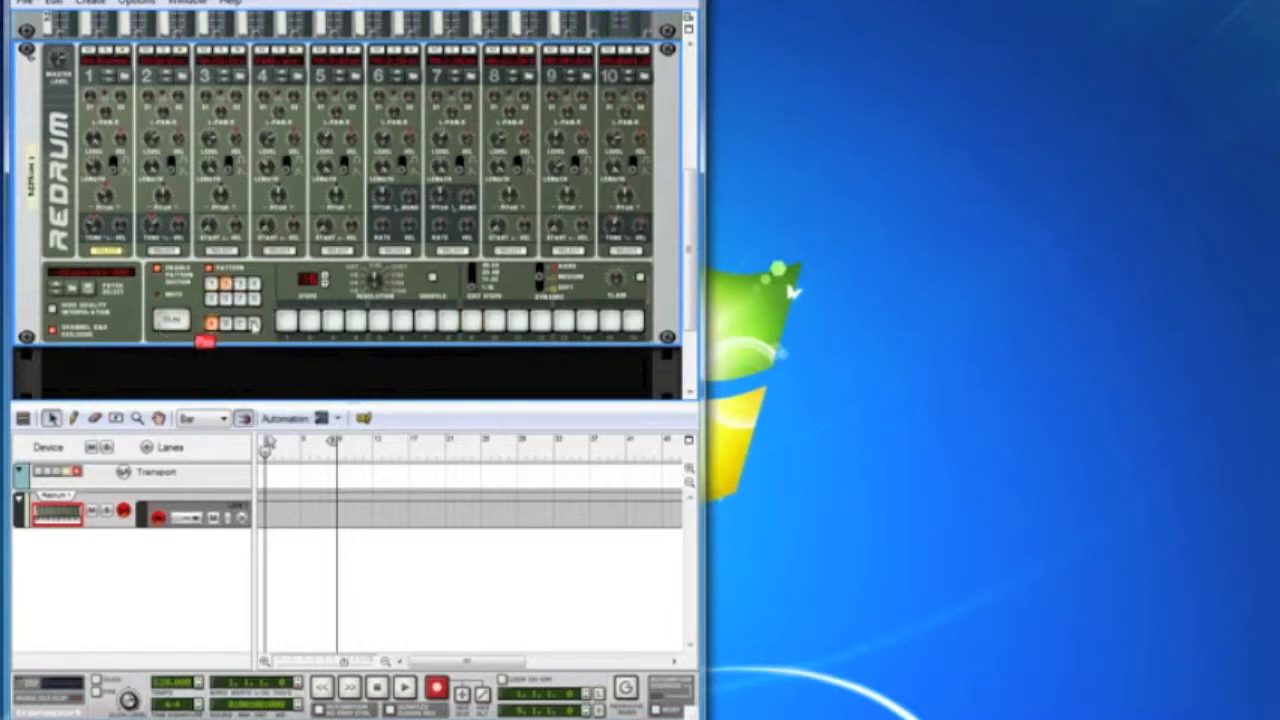
Step: In pattern 2, program drum 1 on steps 1, 9 and 11, and drum 2 on steps 5 and 13
{"action": "left_click", "coordinate": [287, 318]}
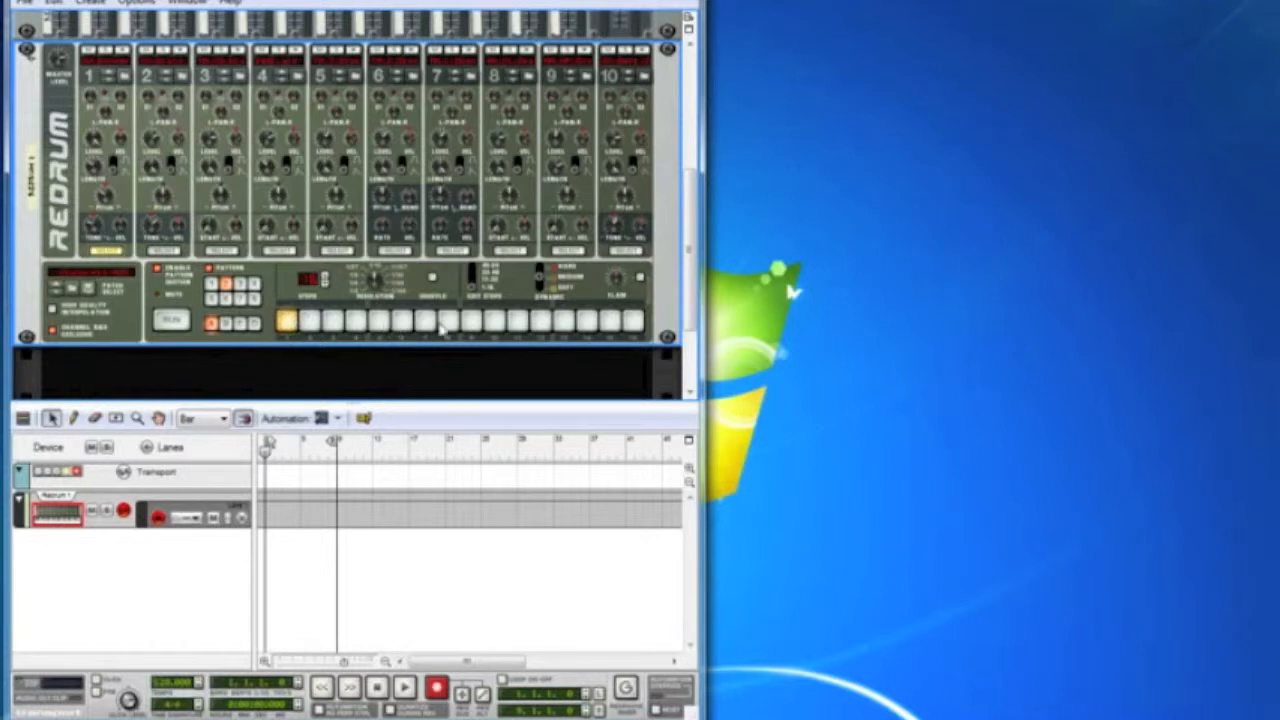
{"action": "left_click", "coordinate": [471, 320]}
{"action": "left_click", "coordinate": [517, 320]}
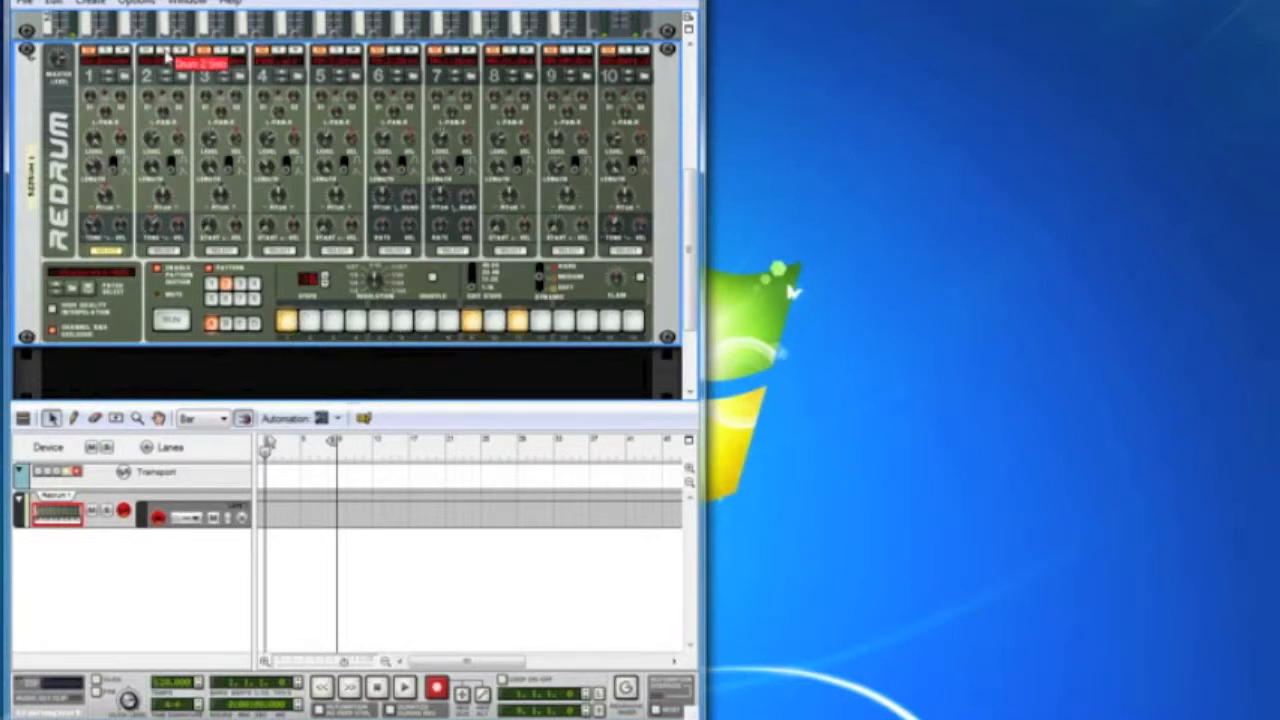
{"action": "left_click", "coordinate": [165, 251]}
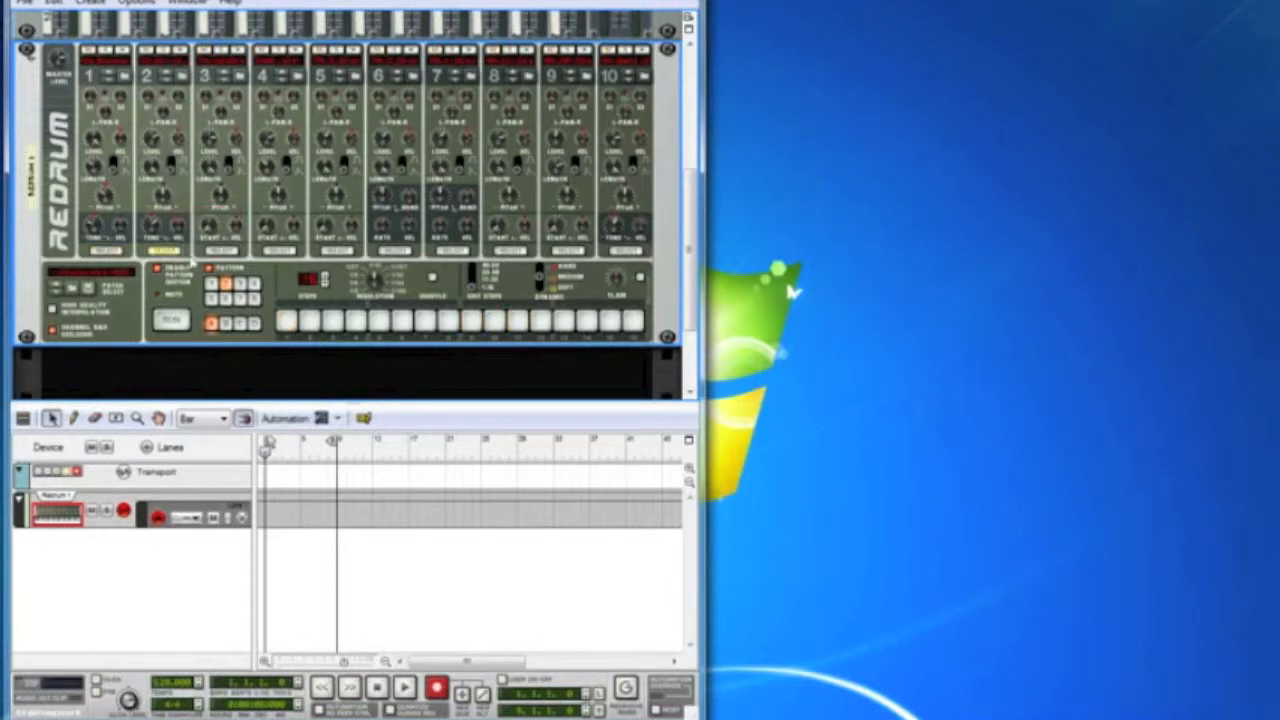
{"action": "left_click", "coordinate": [377, 320]}
{"action": "left_click", "coordinate": [563, 320]}
Step: Play pattern 2, switch between patterns 1 and 2 during playback to compare them, and stop
{"action": "left_click", "coordinate": [176, 320]}
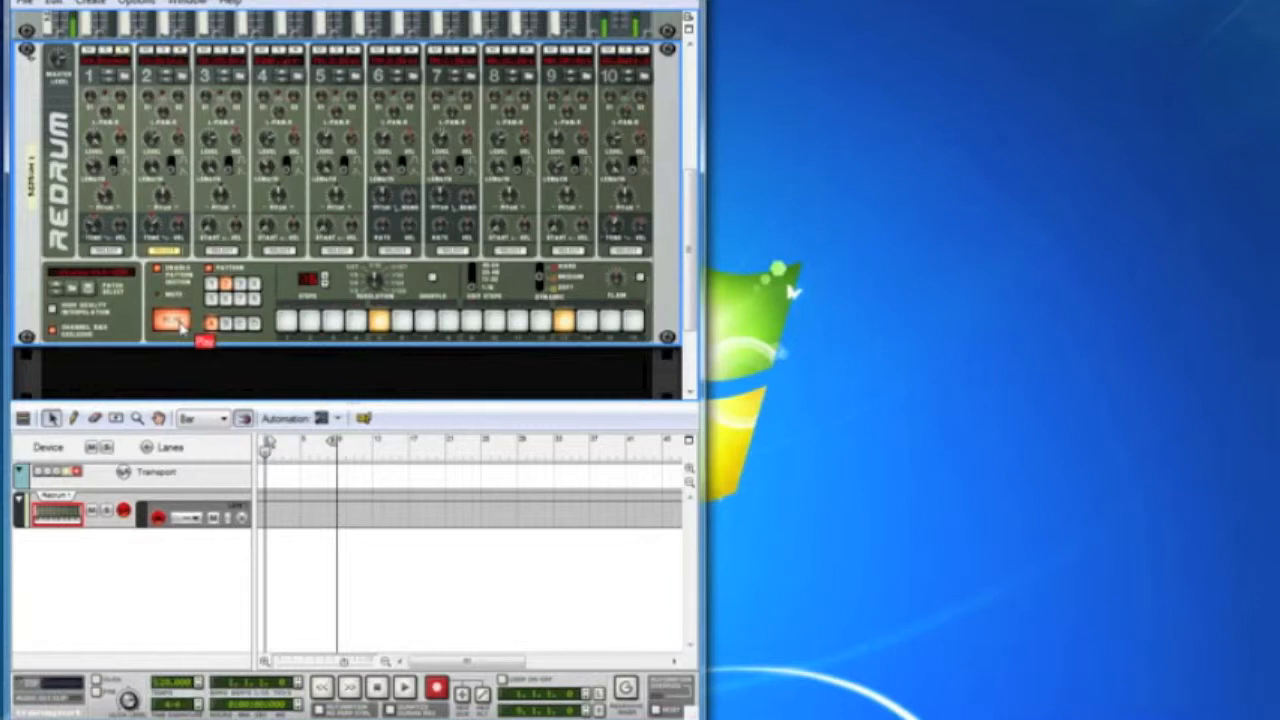
{"action": "left_click", "coordinate": [211, 285]}
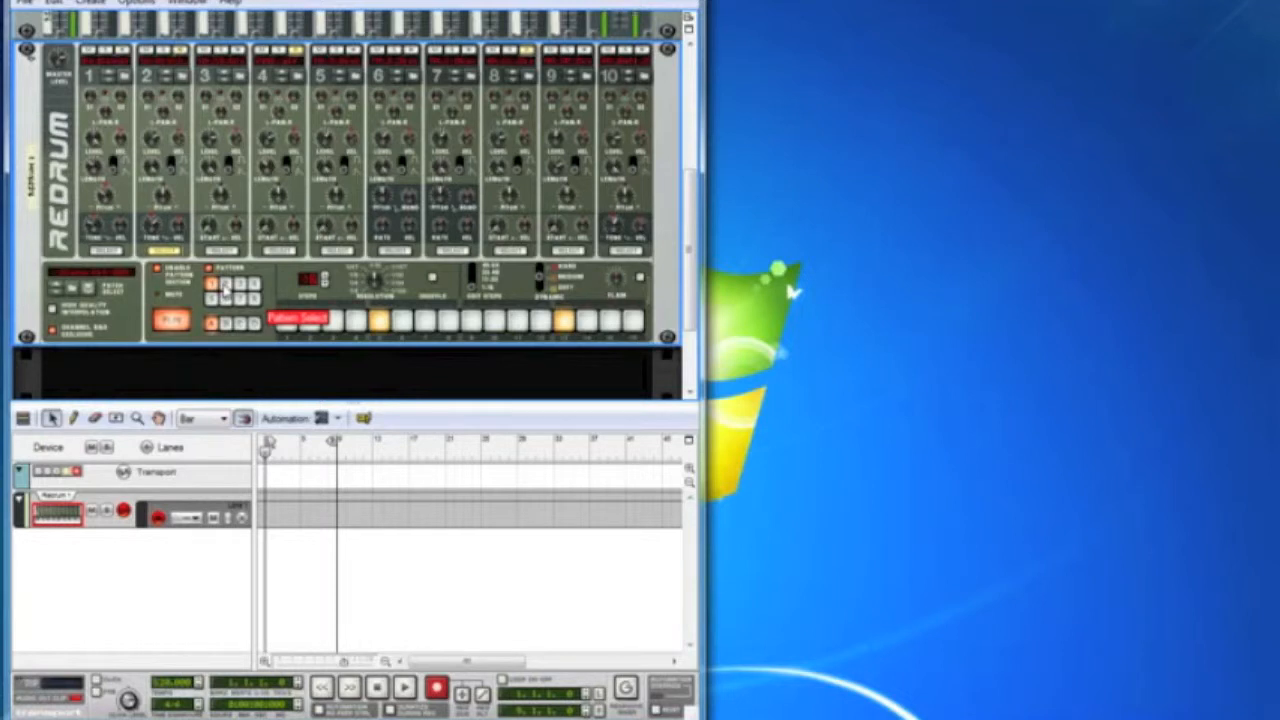
{"action": "left_click", "coordinate": [225, 286]}
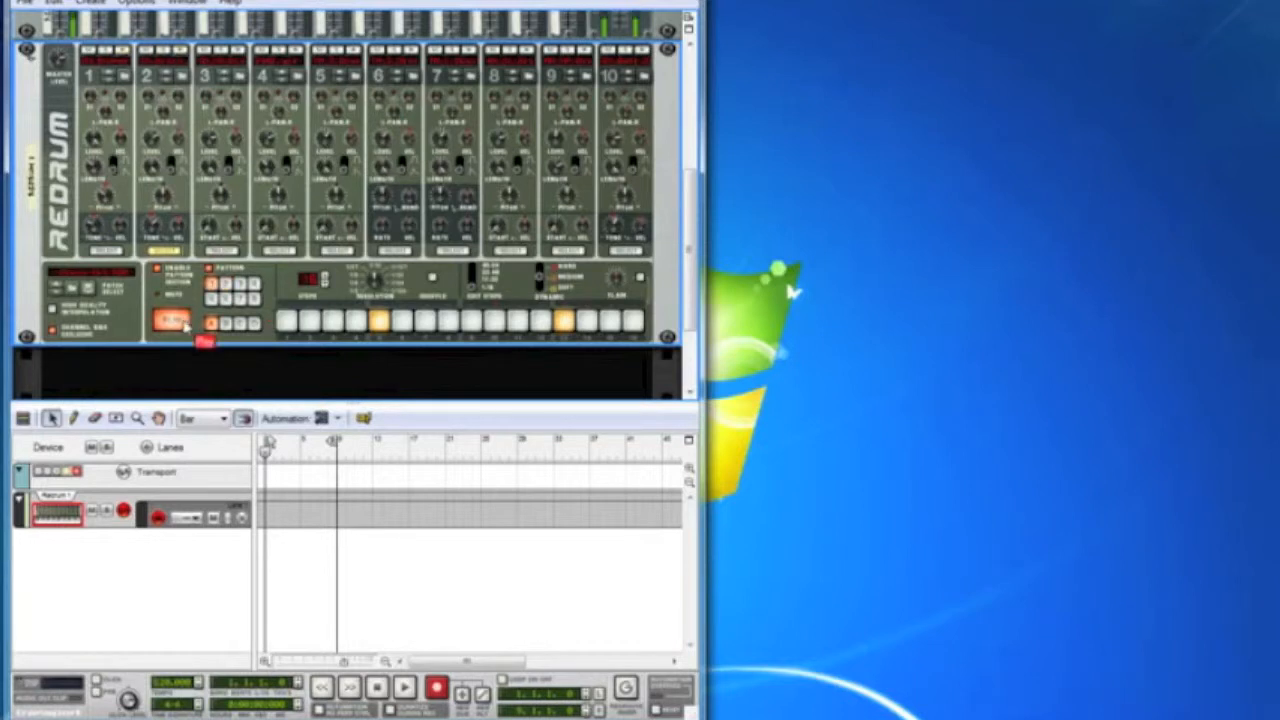
{"action": "left_click", "coordinate": [180, 321]}
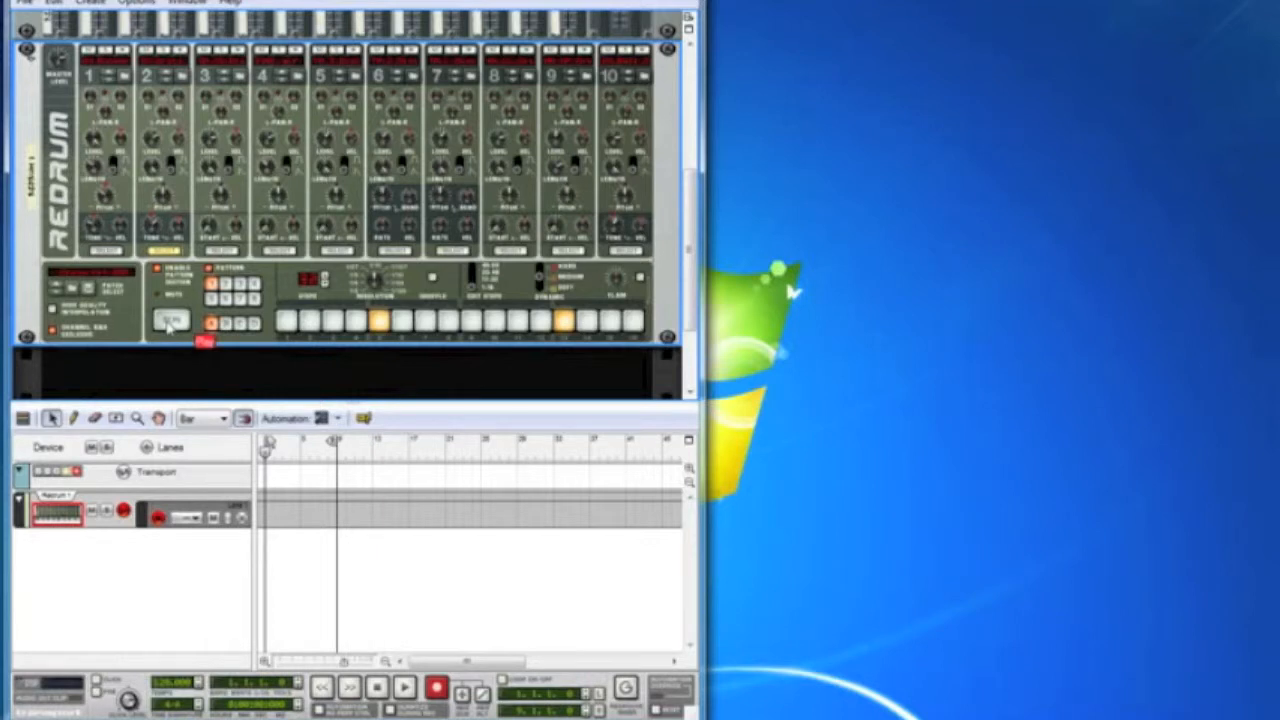
Step: In pattern 1's second 16-step section, program drum 2 on steps 5 and 13, and drum 1 on steps 1 and 11, during playback
{"action": "left_click", "coordinate": [170, 320]}
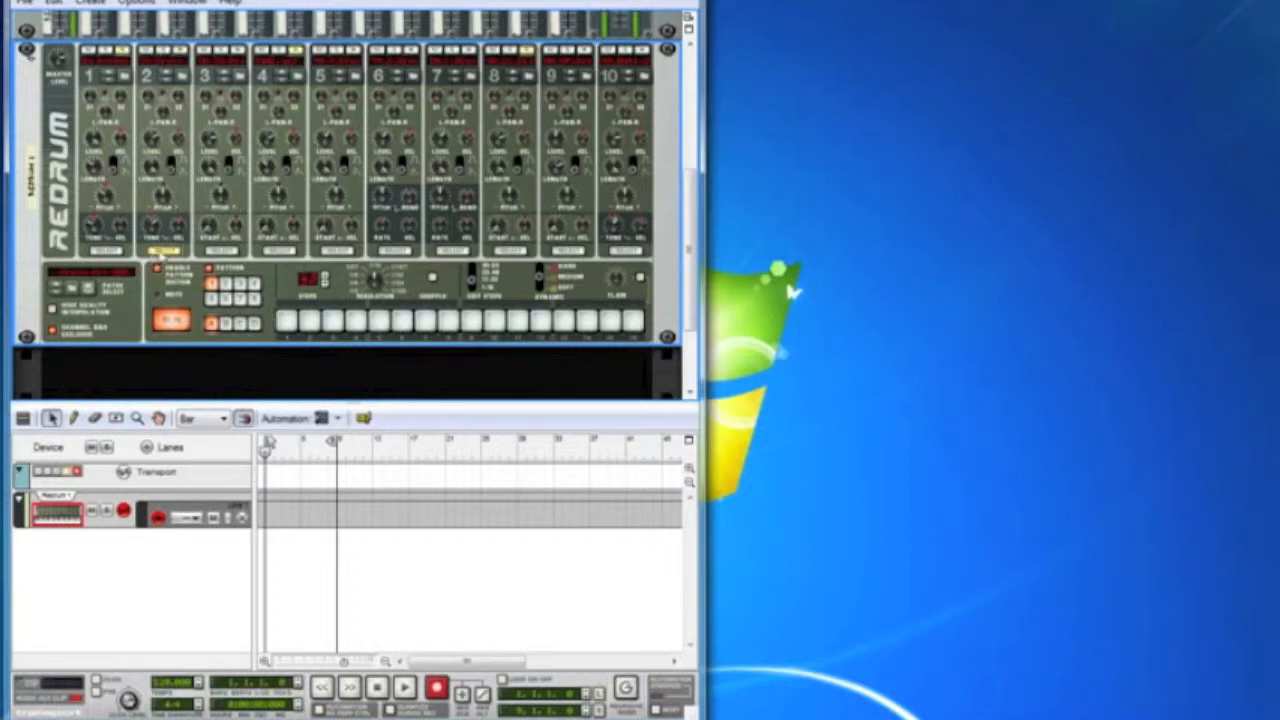
{"action": "left_click", "coordinate": [165, 250]}
{"action": "left_click", "coordinate": [378, 320]}
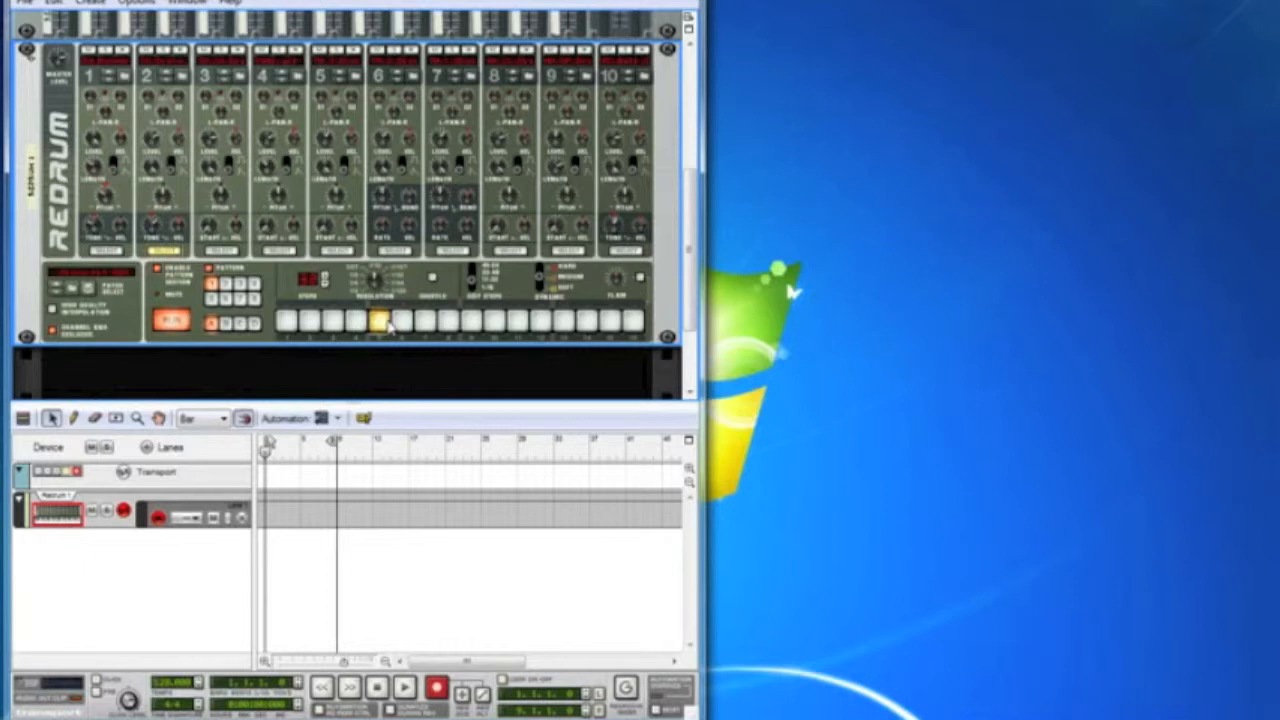
{"action": "left_click", "coordinate": [563, 320]}
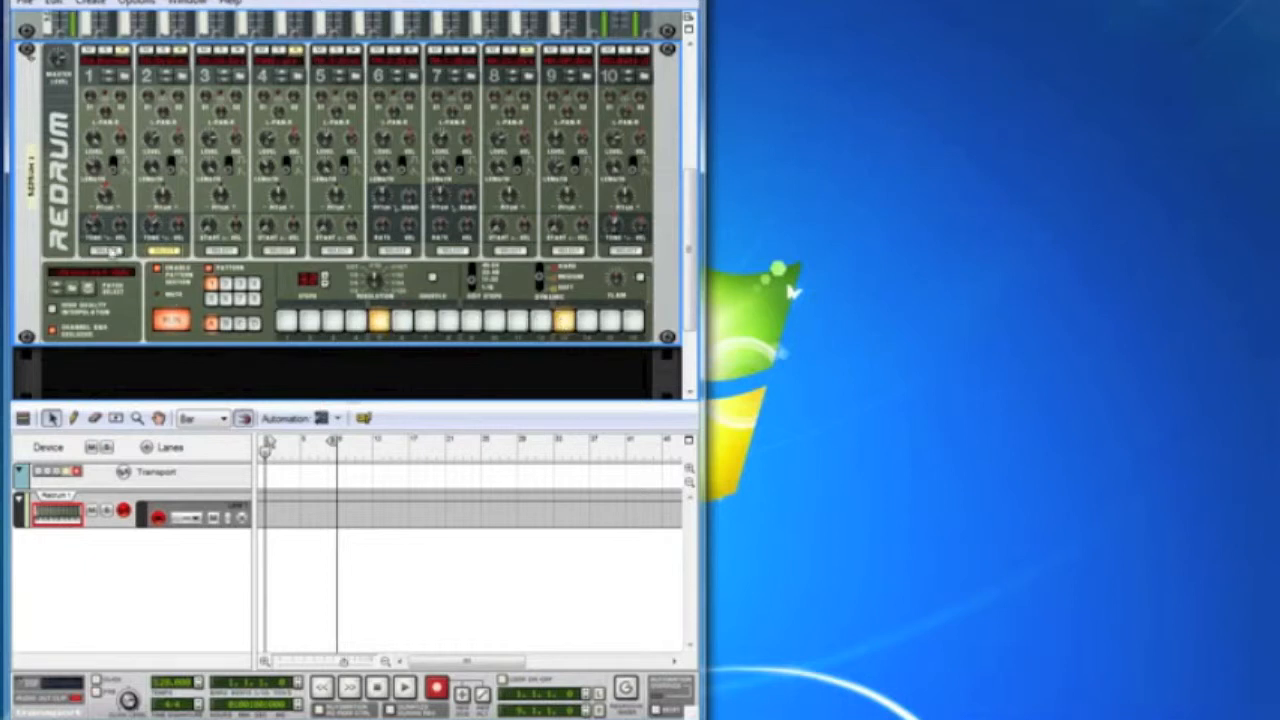
{"action": "left_click", "coordinate": [104, 250]}
{"action": "left_click", "coordinate": [287, 320]}
{"action": "left_click", "coordinate": [517, 320]}
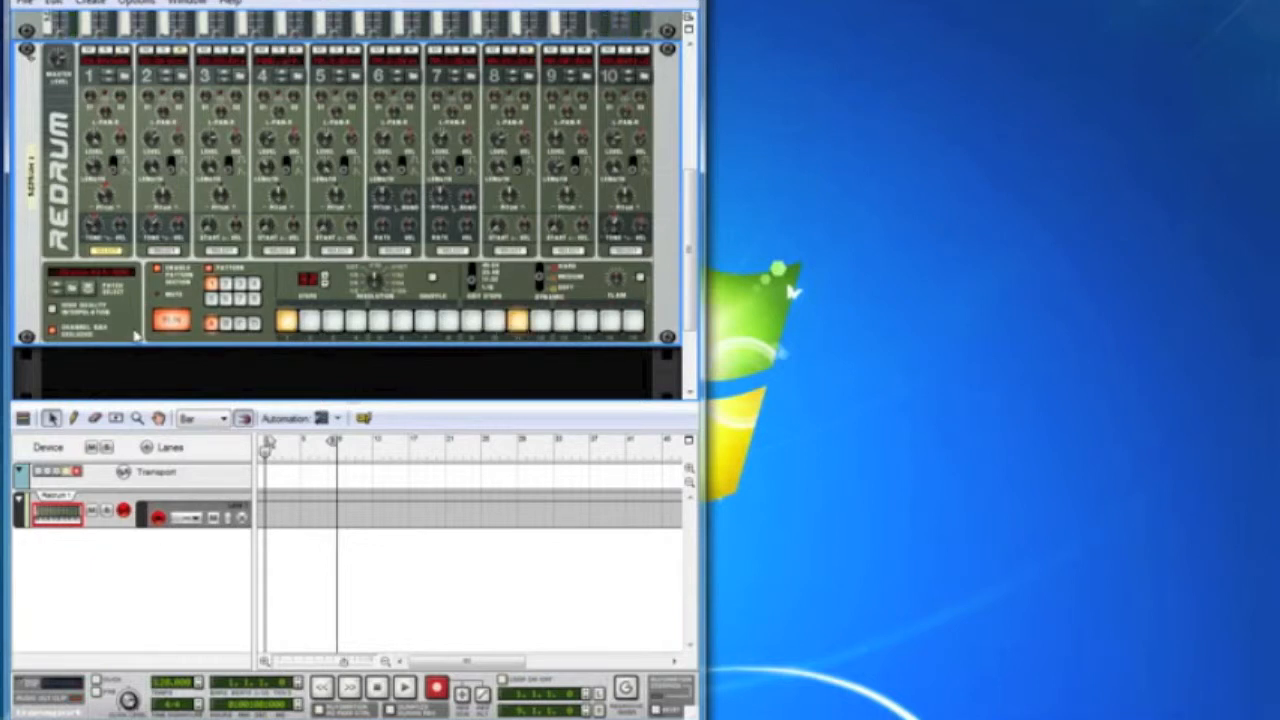
Step: Play and stop the extended pattern 1 repeatedly to hear drum 1's steps and their dynamics
{"action": "left_click", "coordinate": [165, 320]}
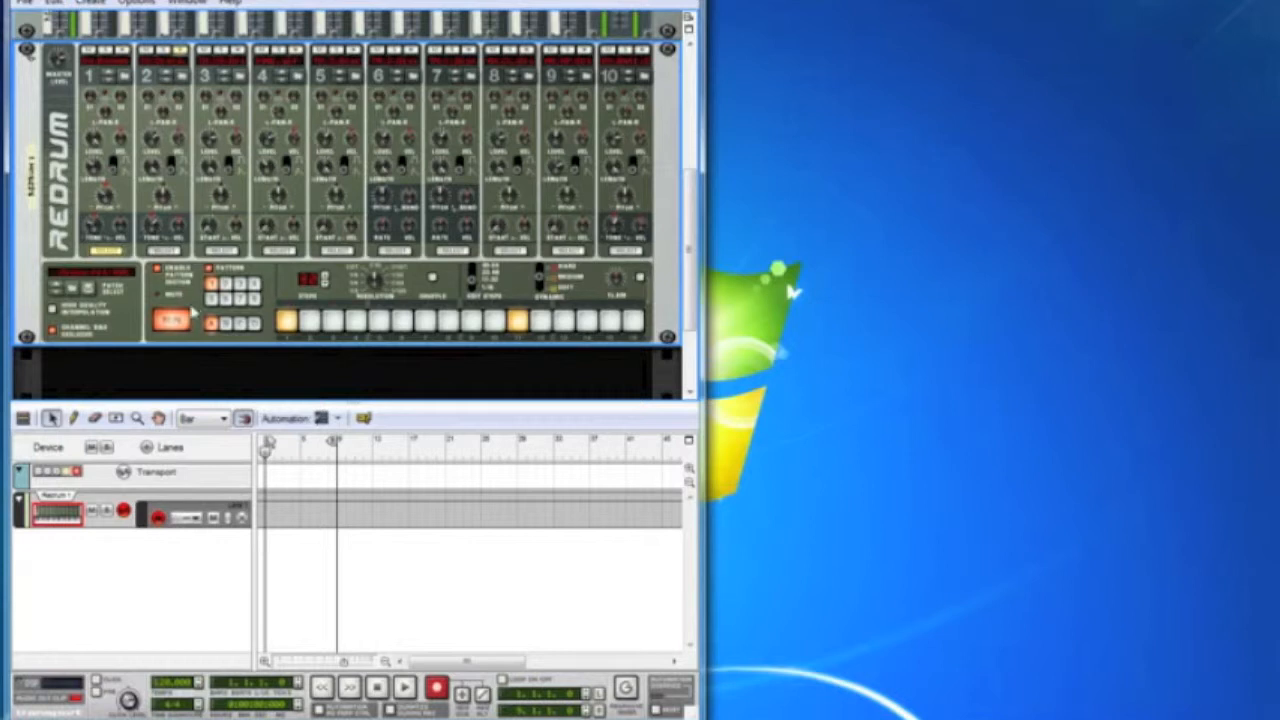
{"action": "left_click", "coordinate": [173, 326]}
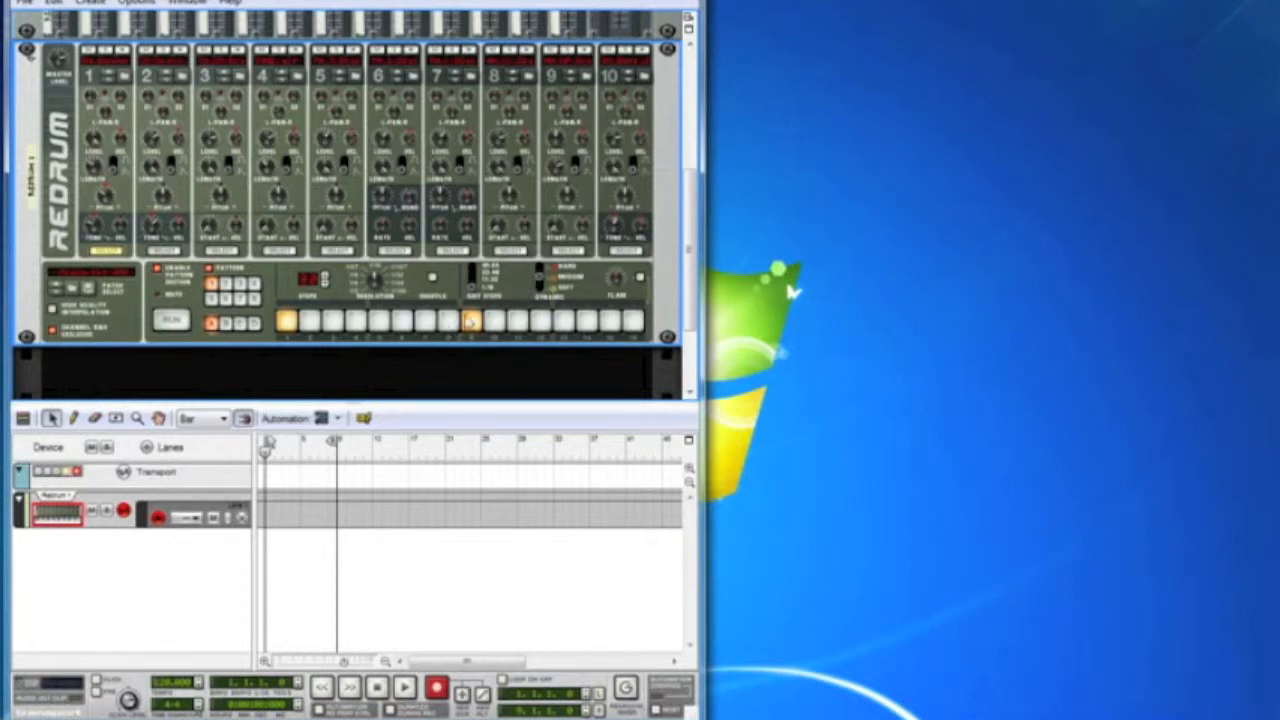
{"action": "left_click", "coordinate": [172, 325]}
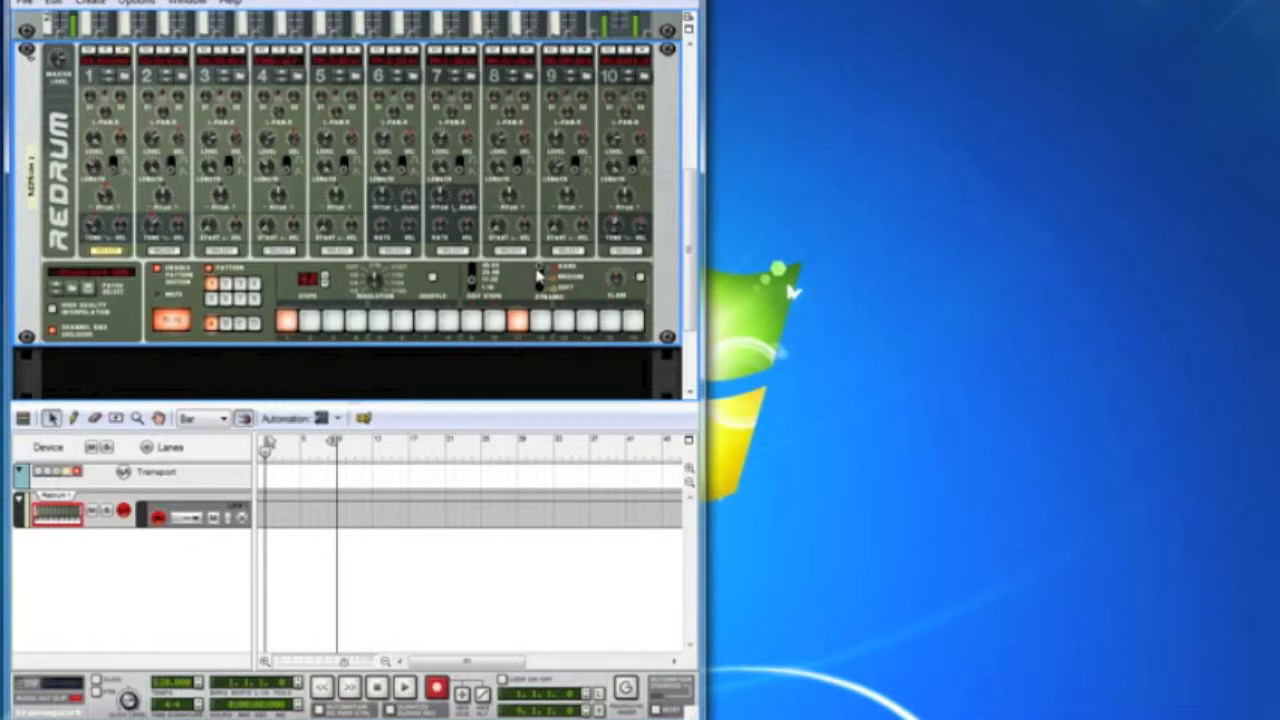
{"action": "left_click", "coordinate": [171, 321]}
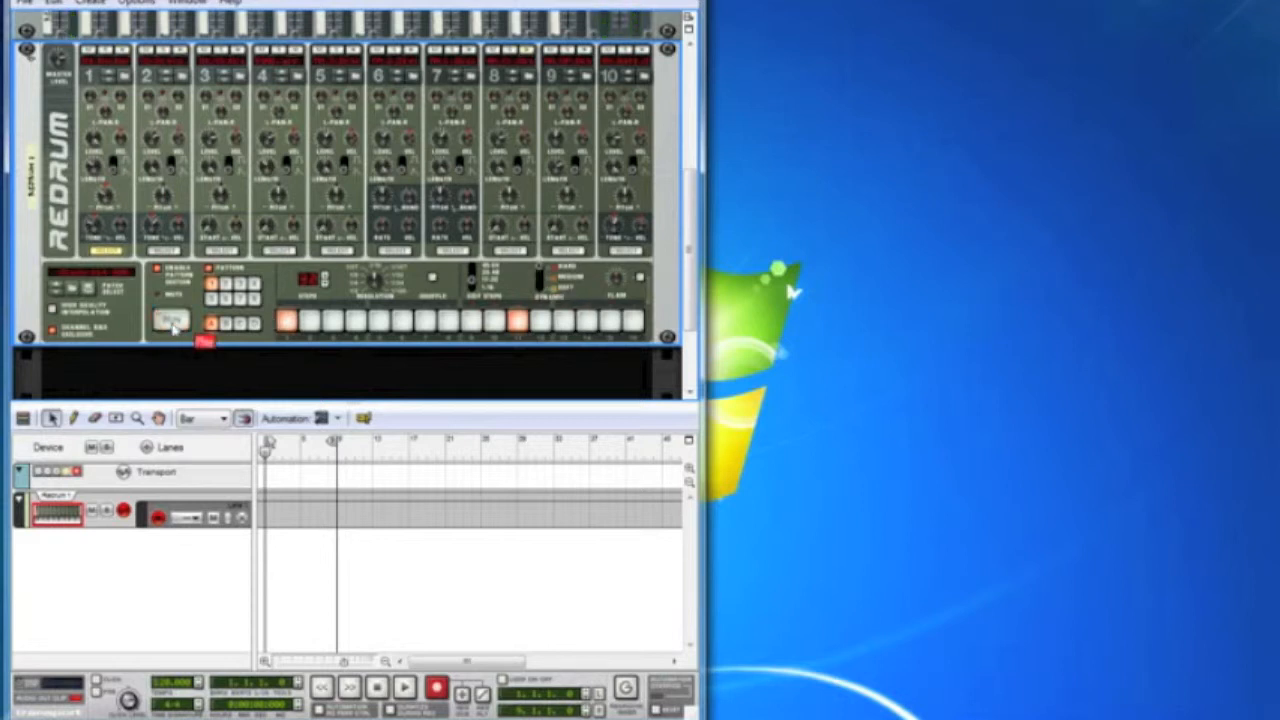
{"action": "left_click", "coordinate": [171, 321]}
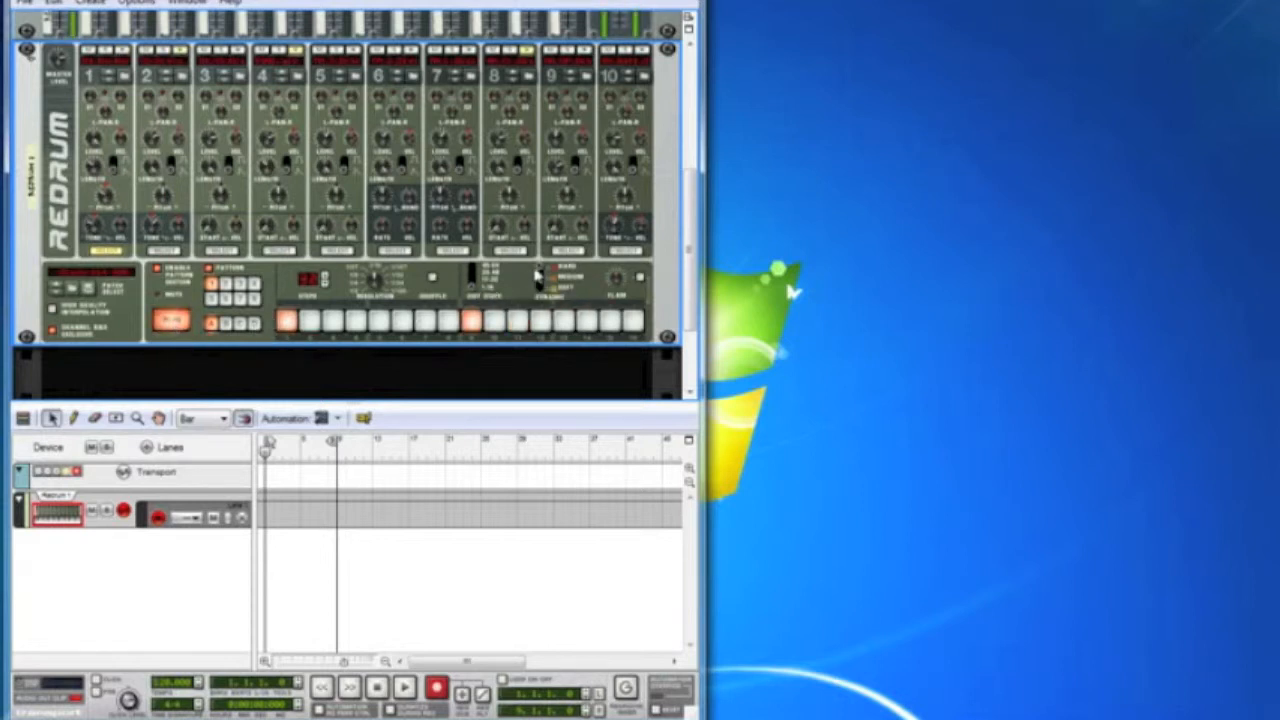
Step: For drum 8, return to editing the first 16 steps, set step 15 to Hard dynamic, and stop the pattern
{"action": "left_click", "coordinate": [163, 250]}
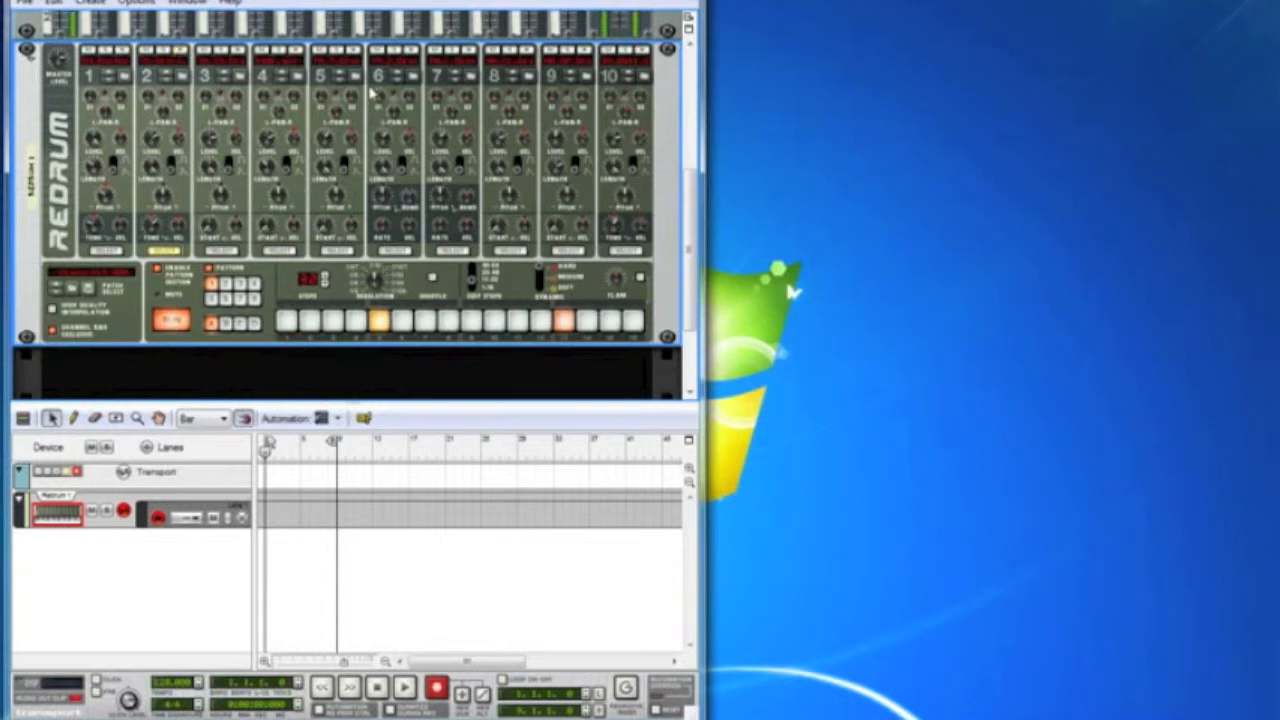
{"action": "left_click", "coordinate": [516, 252]}
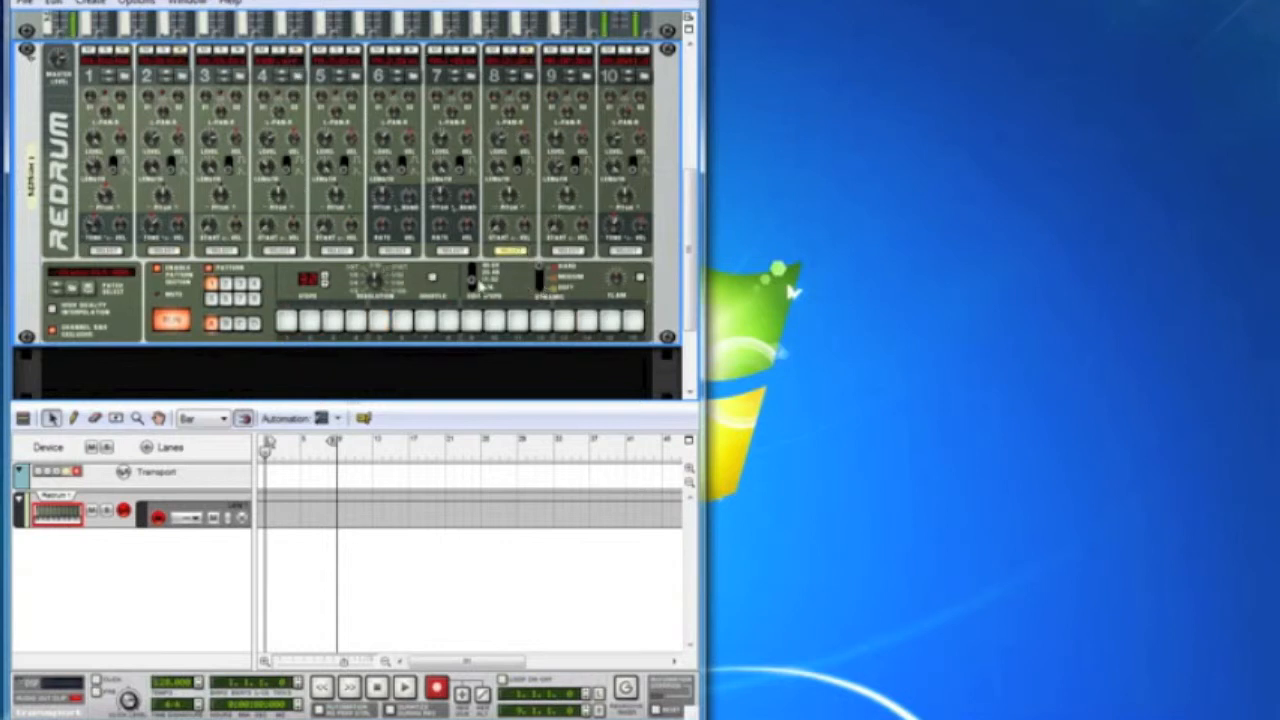
{"action": "left_click_drag", "start_coordinate": [471, 284], "coordinate": [470, 301]}
{"action": "left_click", "coordinate": [539, 288]}
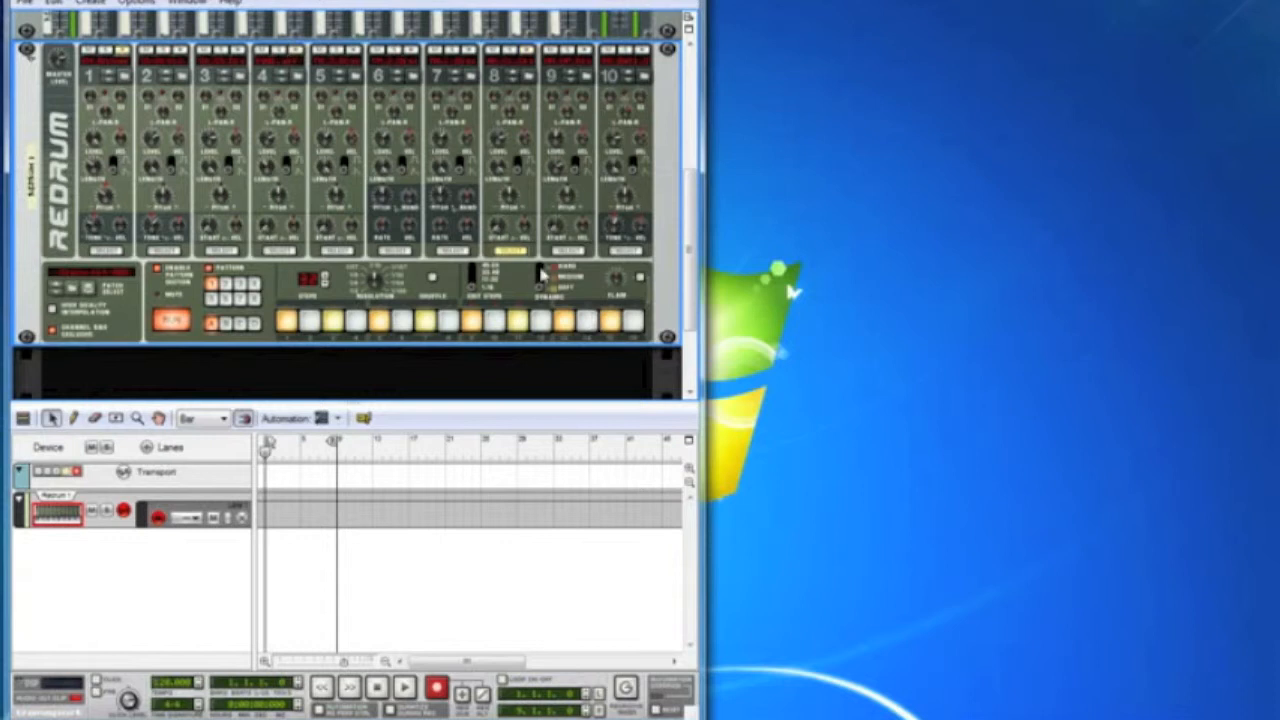
{"action": "left_click", "coordinate": [610, 320]}
{"action": "left_click", "coordinate": [168, 322]}
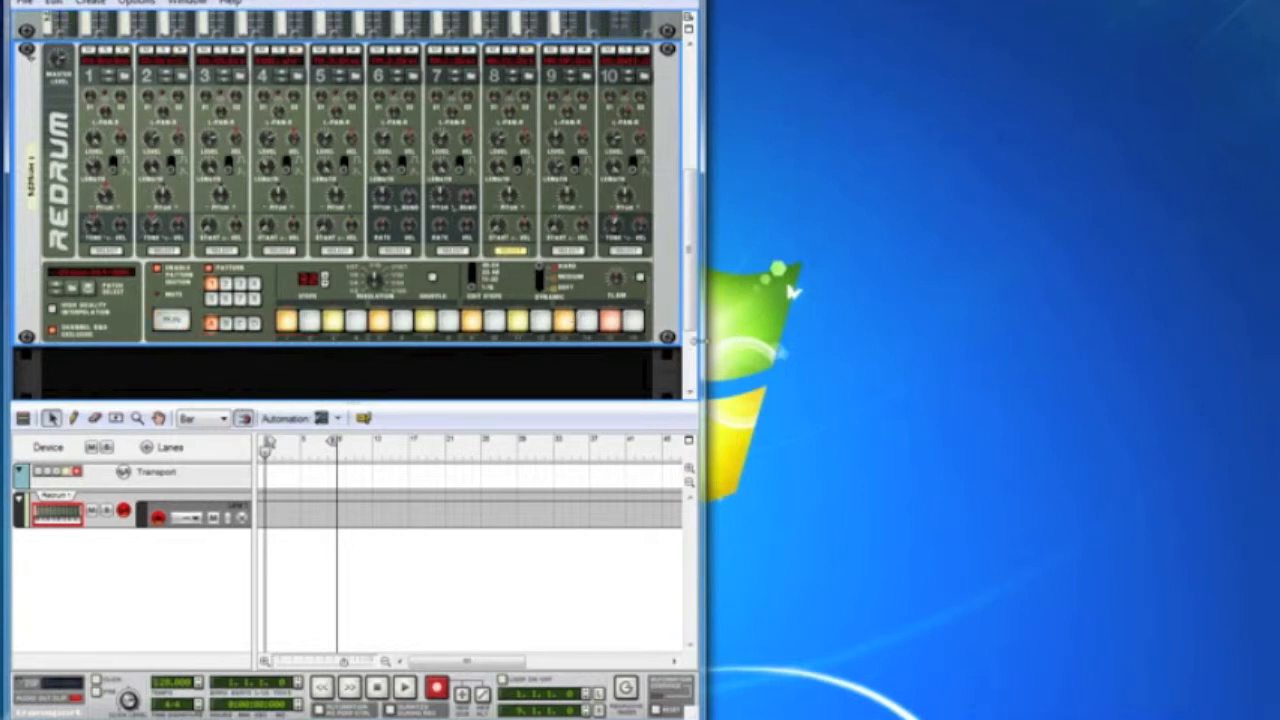